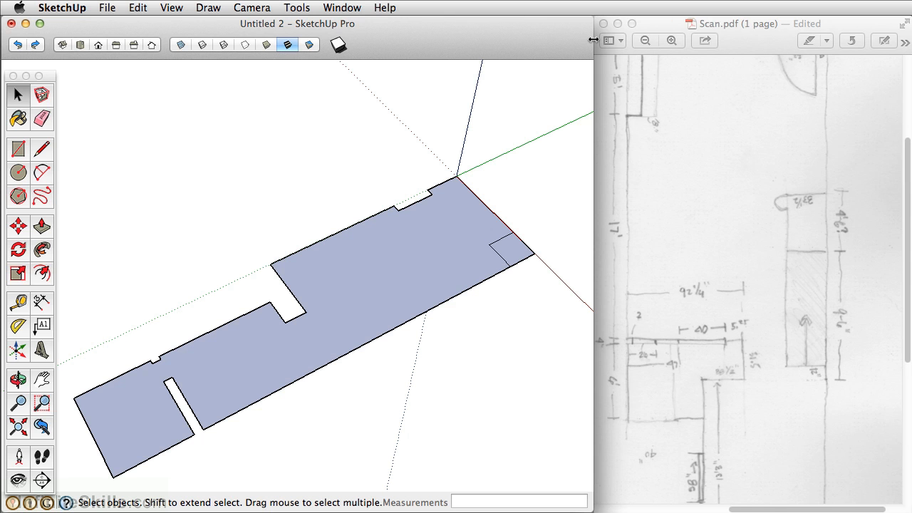
Widen the SketchUp window so it covers the scanned floor-plan sketch.
left_click_drag(592, 40, 908, 51)
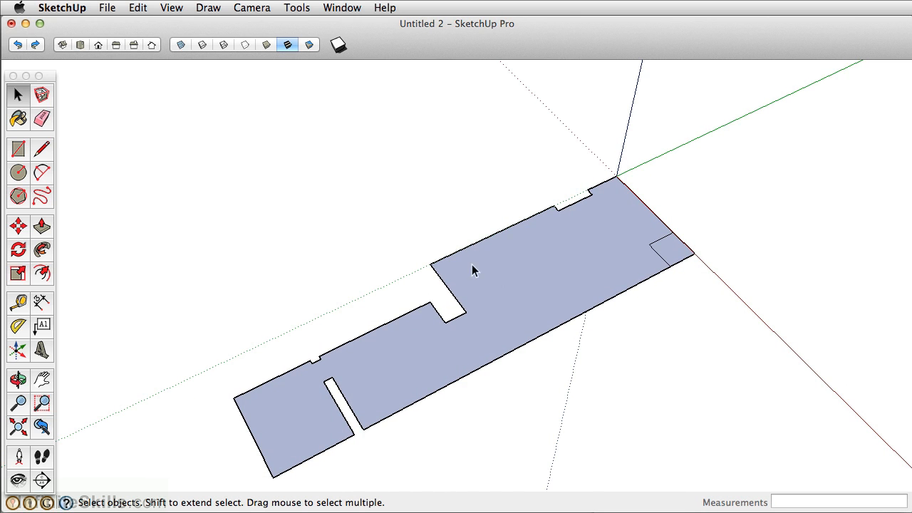
Orbit around the flat floor plan, checking it from Top view, then Iso.
key("o")
mouse_move(569, 285)
left_mouse_down()
mouse_move(309, 196)
mouse_move(574, 325)
mouse_move(680, 203)
mouse_move(605, 306)
mouse_move(485, 290)
left_mouse_up()
key("space")
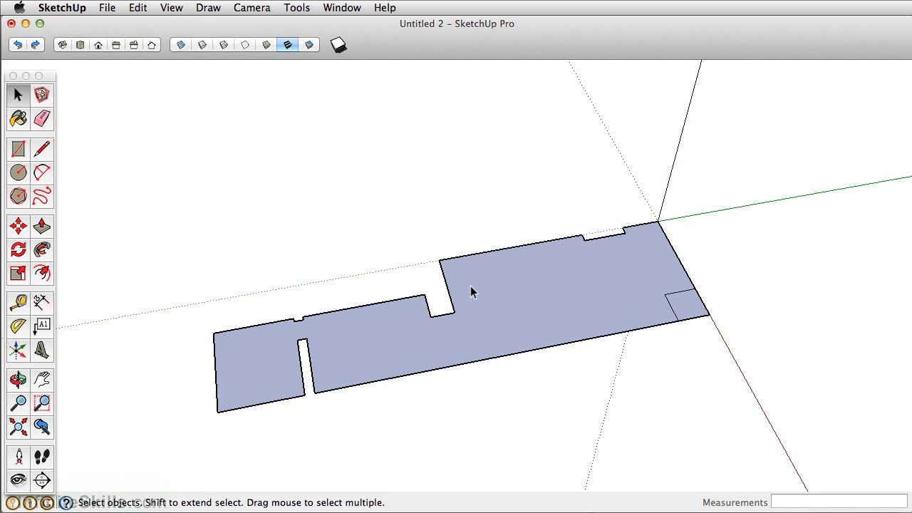
left_click(81, 46)
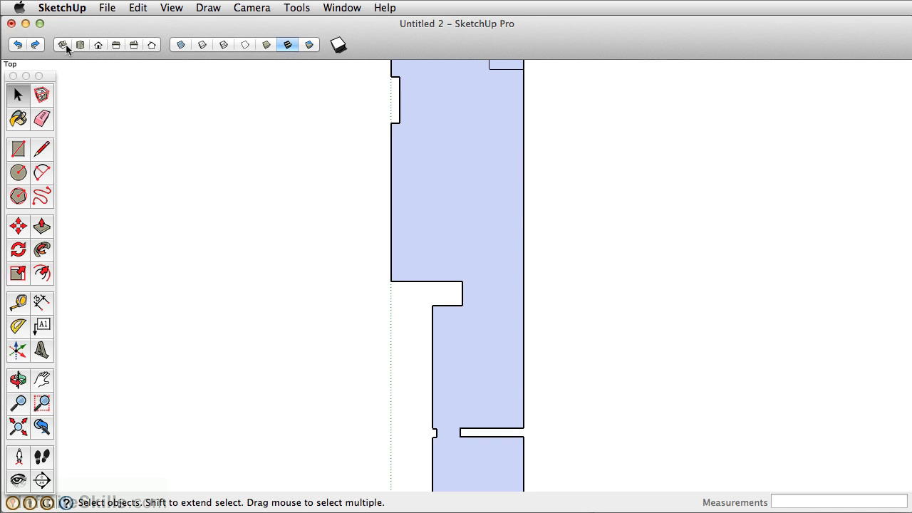
left_click(63, 45)
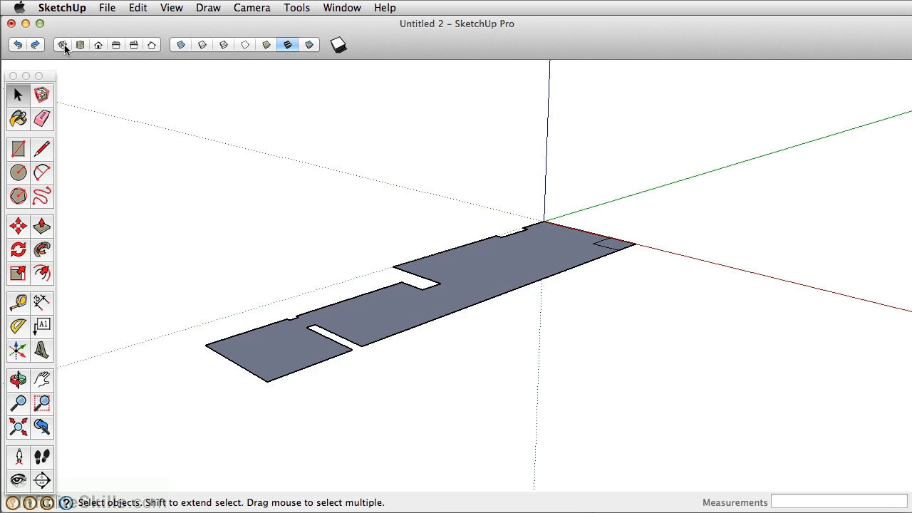
Orbit the floor plan so it runs diagonally toward the lower right.
mouse_move(409, 350)
middle_mouse_down()
mouse_move(396, 394)
mouse_move(736, 404)
middle_mouse_up()
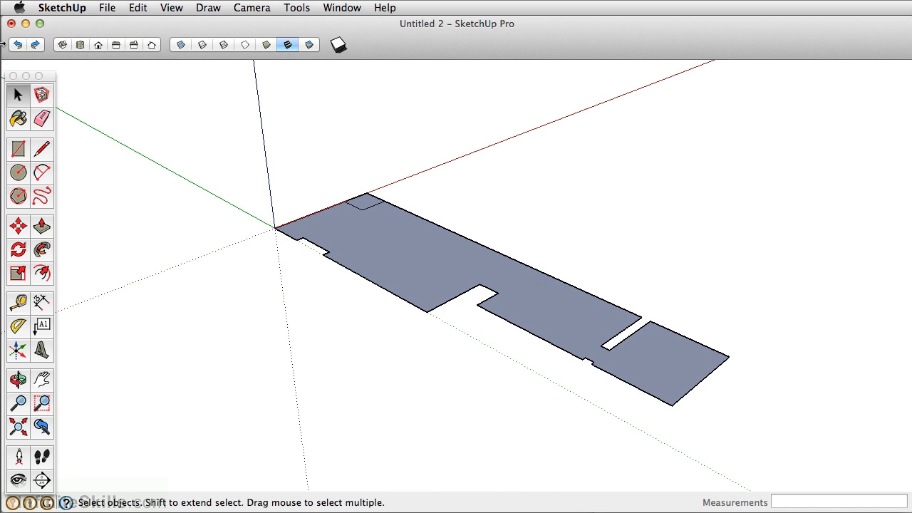
left_click(64, 47)
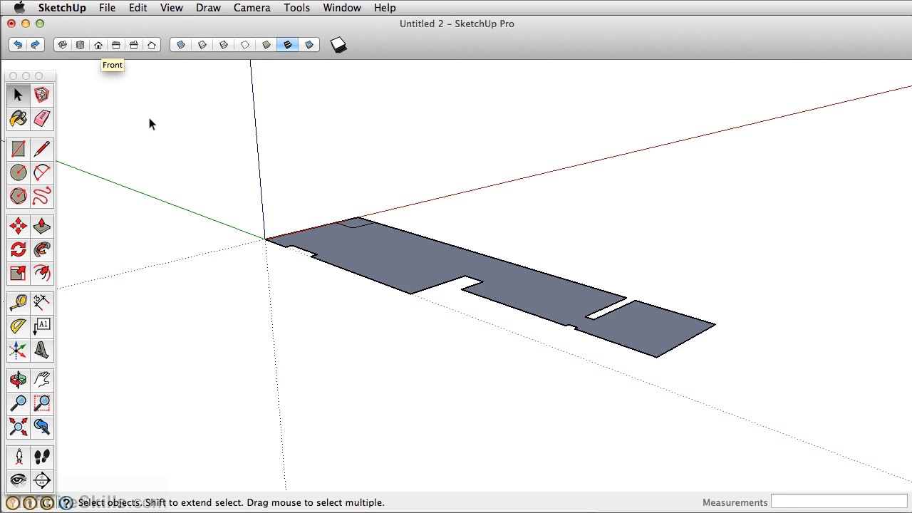
middle_click_drag(352, 234, 376, 372)
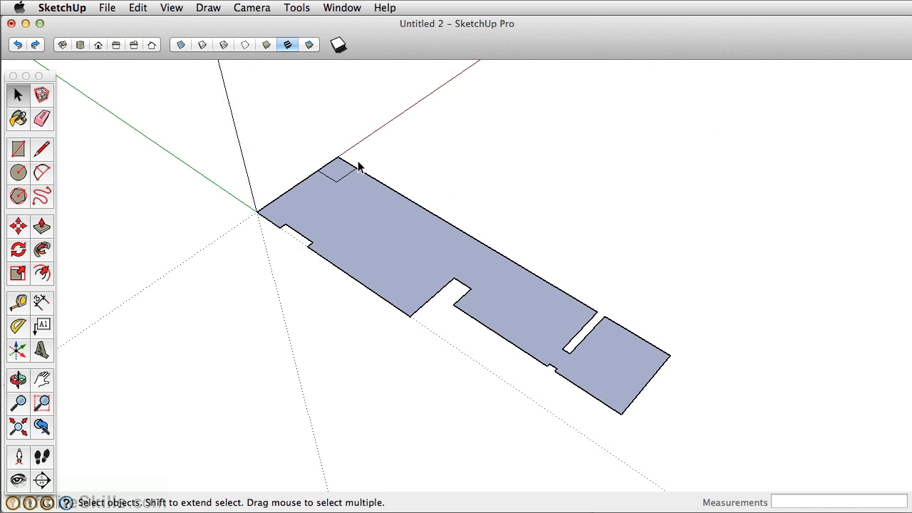
mouse_move(358, 177)
middle_mouse_down()
mouse_move(356, 199)
mouse_move(319, 230)
mouse_move(285, 193)
middle_mouse_up()
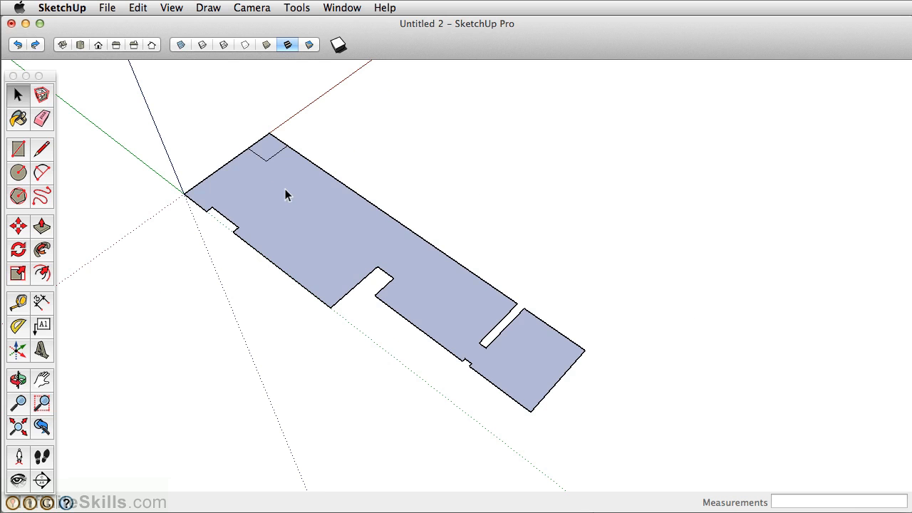
Offset the floor plan's outer edge 6 inches inward to form the wall band.
left_click(41, 275)
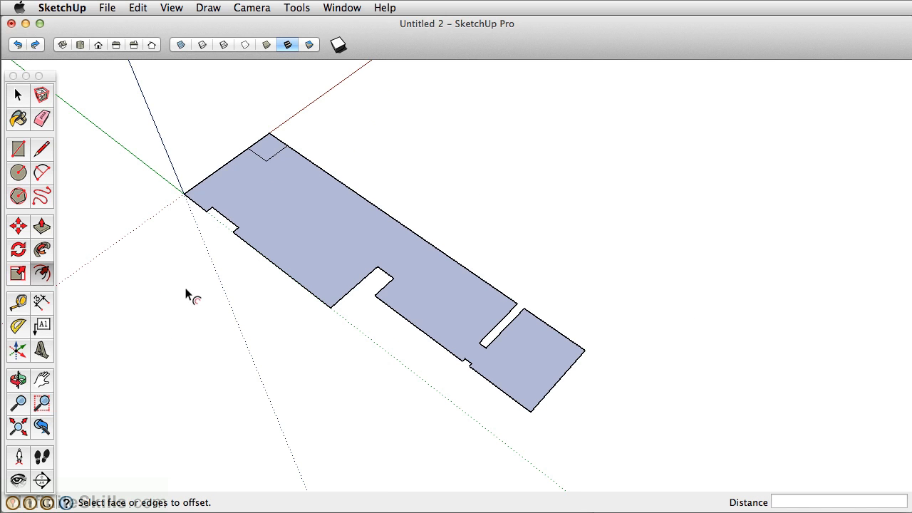
left_click(258, 240)
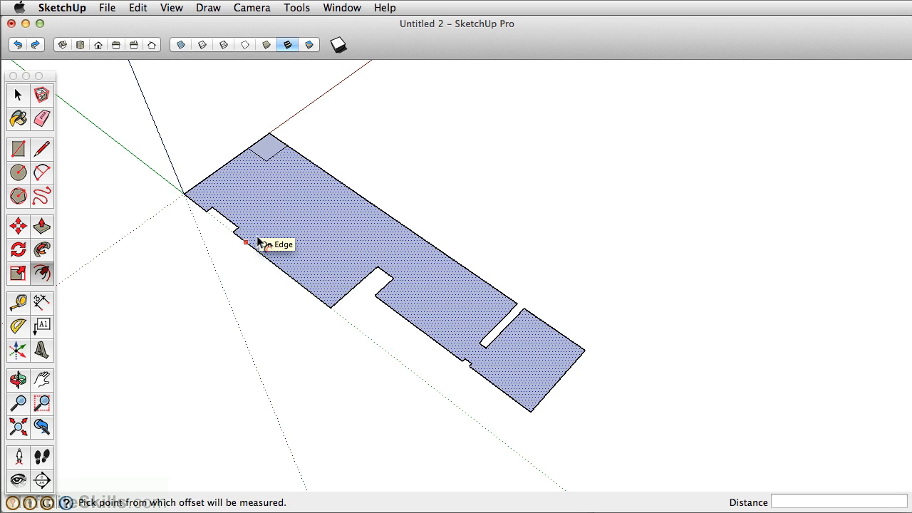
left_click(258, 241)
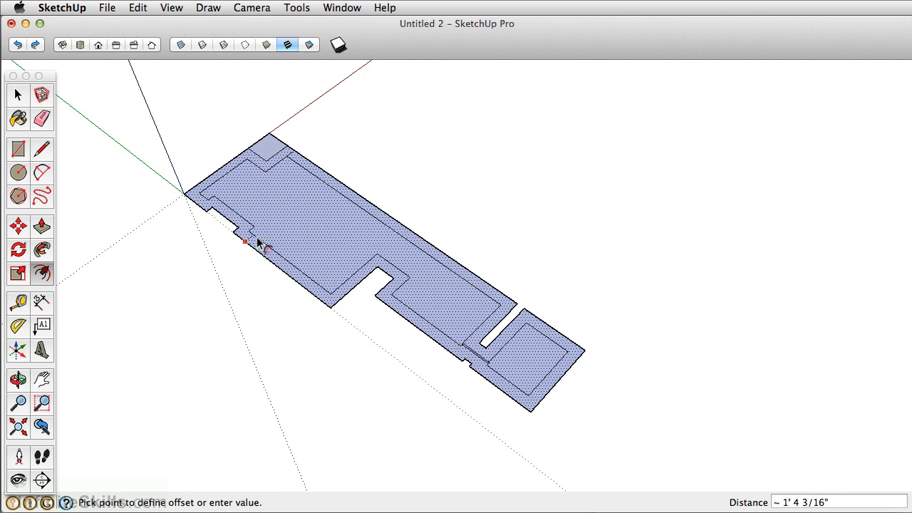
scroll(260, 230, "up", 1)
scroll(257, 233, "up", 3)
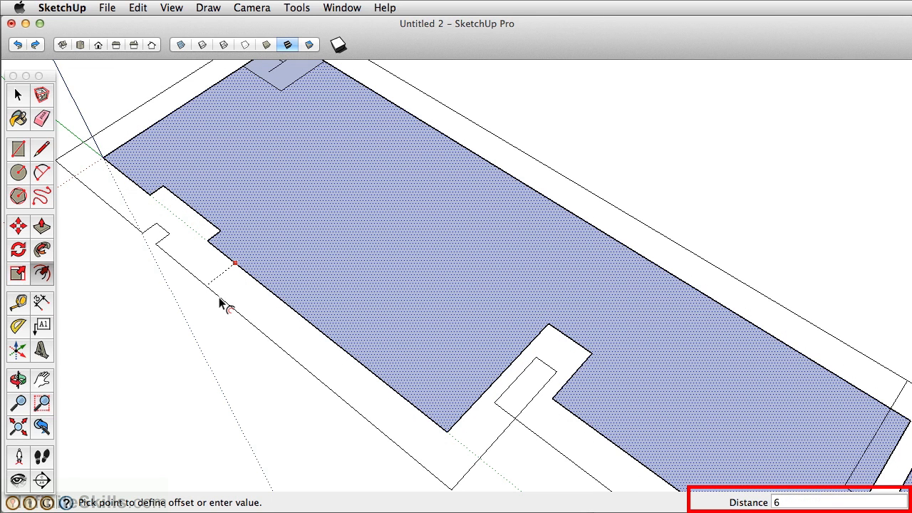
key("Return")
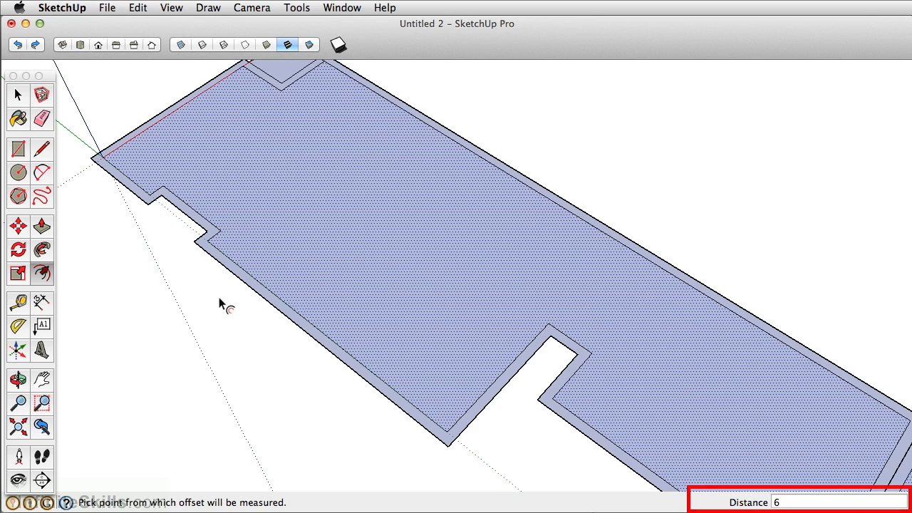
Erase the short diagonal stray edge inside the wall notch.
middle_click_drag(696, 352, 417, 166, "shift")
scroll(530, 259, "up", 3)
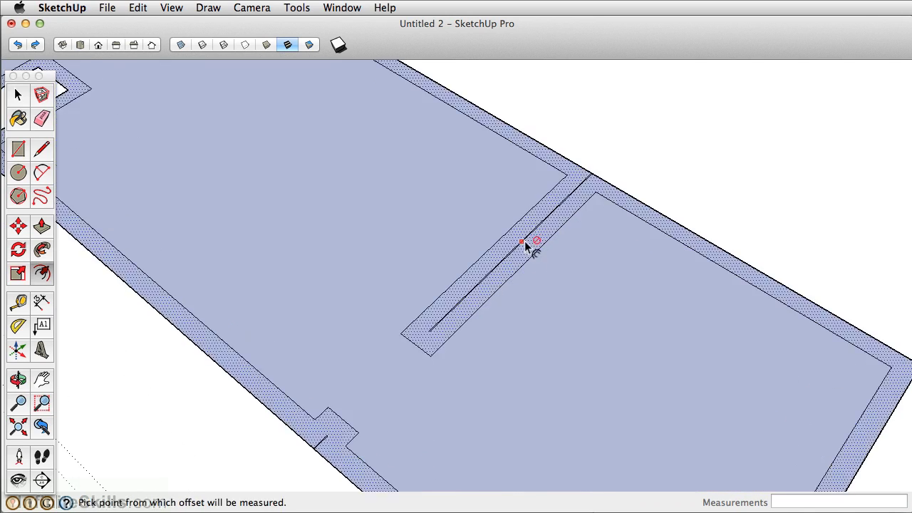
scroll(555, 228, "down", 2)
scroll(371, 399, "up", 2)
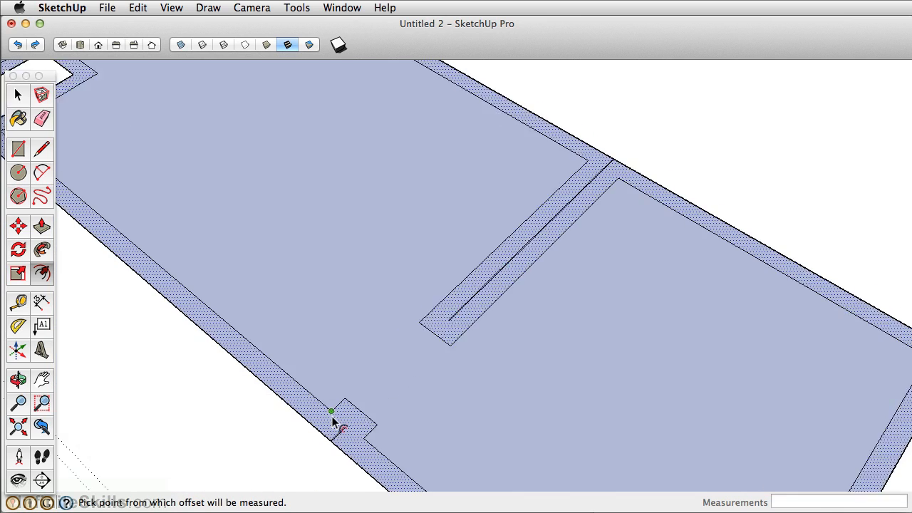
scroll(332, 421, "up", 2)
scroll(347, 424, "down", 3)
key("Escape")
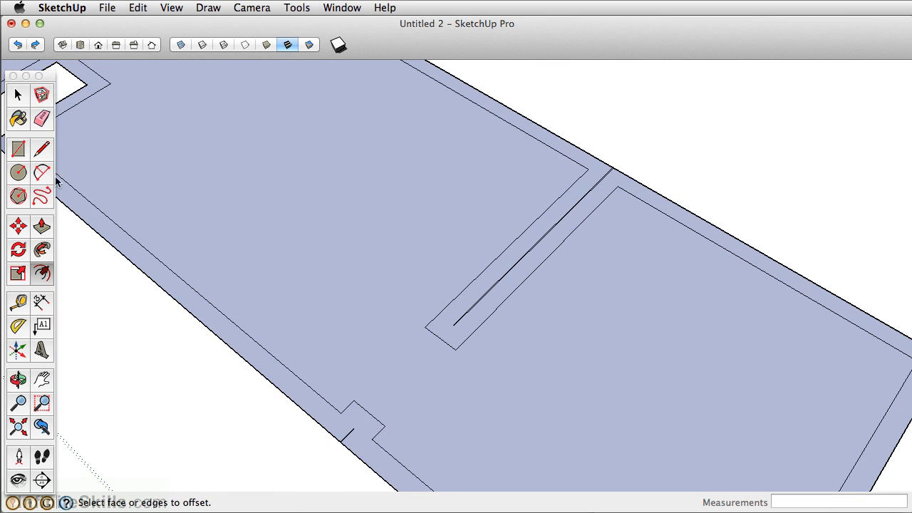
left_click(44, 117)
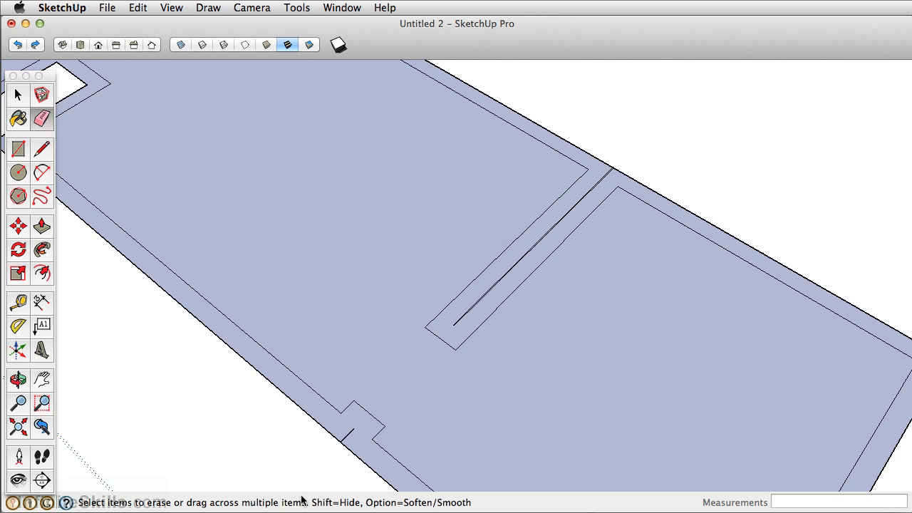
scroll(364, 418, "up", 2)
scroll(365, 437, "up", 2)
scroll(357, 435, "up", 2)
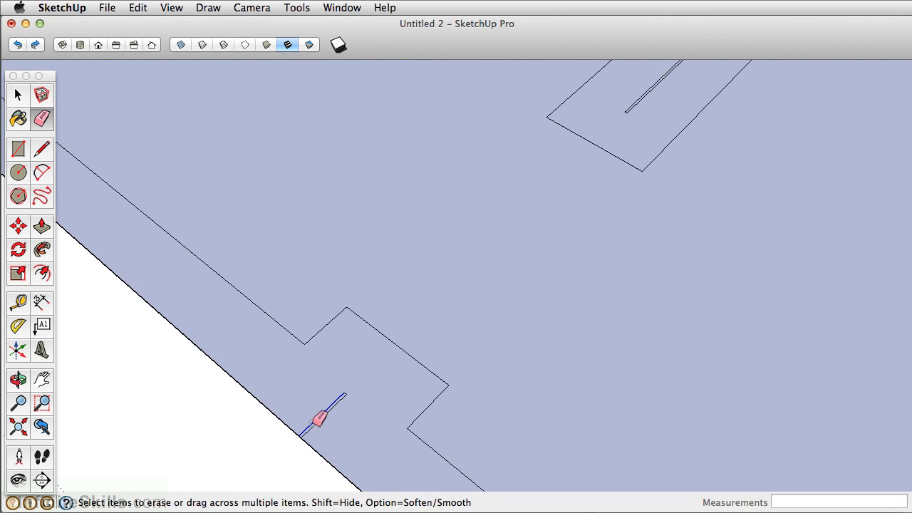
left_click(318, 419)
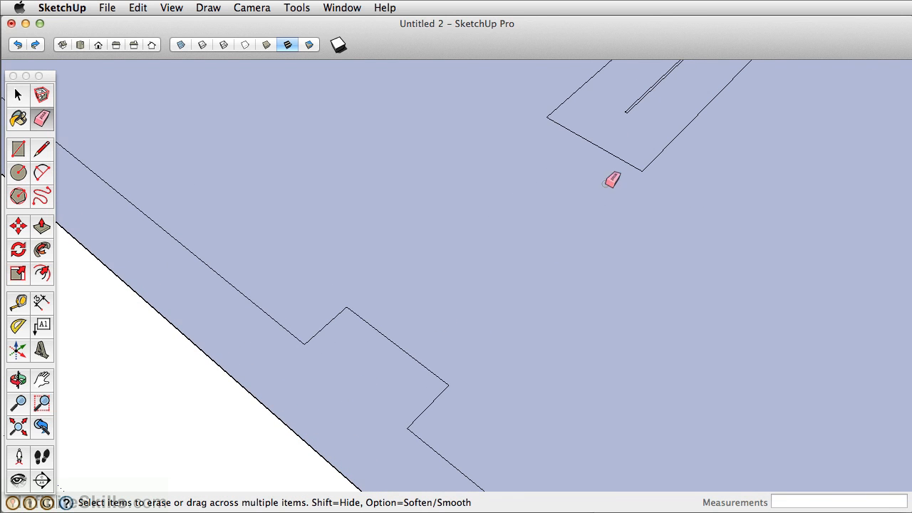
Erase the stray centre edge running along the interior wall slot.
scroll(634, 142, "up", 3)
mouse_move(657, 108)
middle_mouse_down("shift")
mouse_move(490, 328)
mouse_move(435, 366)
middle_mouse_up("shift")
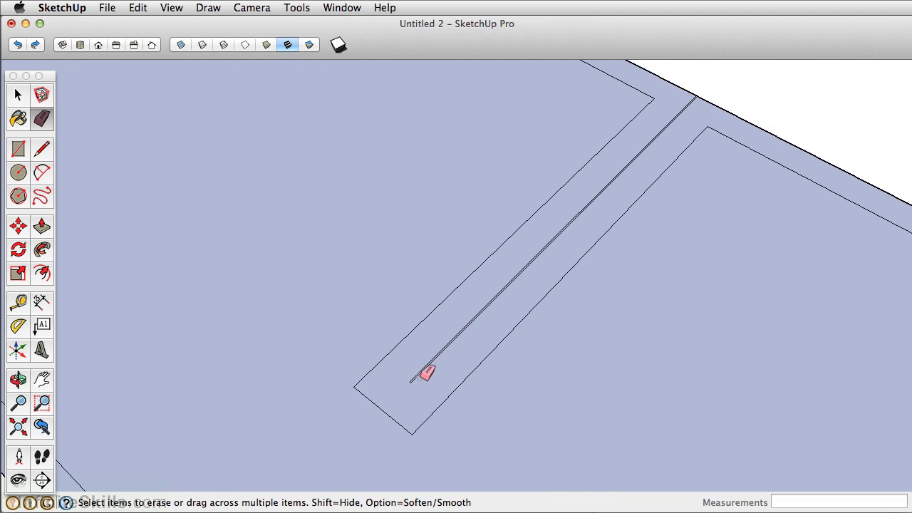
left_click(413, 379)
scroll(418, 376, "down", 1)
scroll(423, 366, "down", 1)
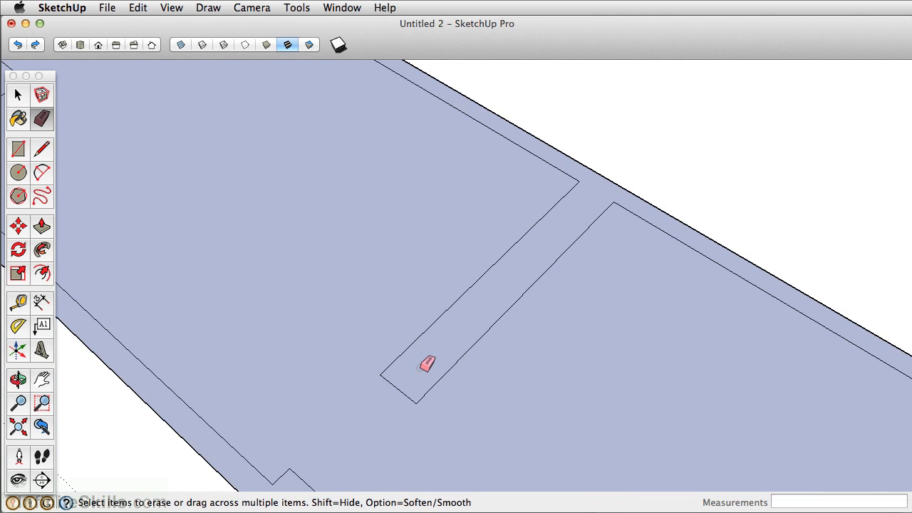
scroll(427, 342, "down", 1)
scroll(433, 305, "down", 1)
middle_click_drag(289, 197, 319, 214, "shift")
scroll(397, 244, "up", 2)
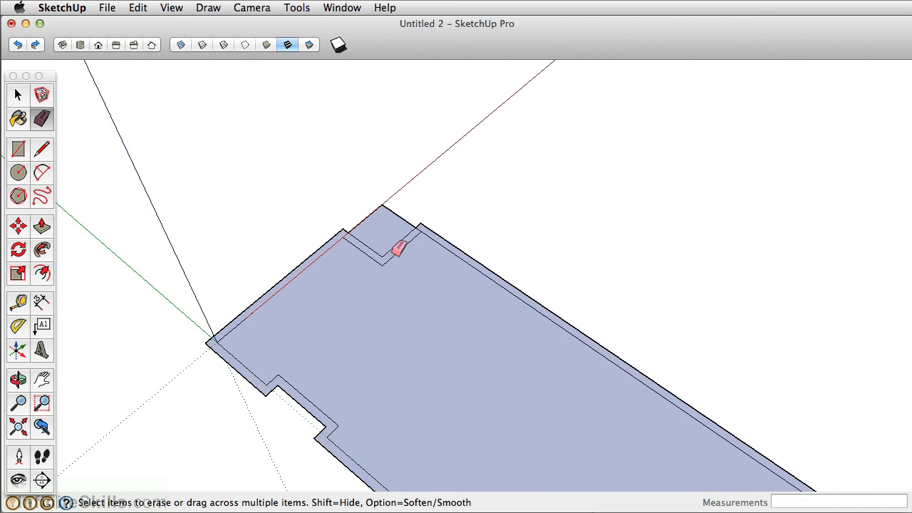
scroll(376, 216, "up", 2)
scroll(381, 221, "up", 2)
scroll(388, 242, "up", 2)
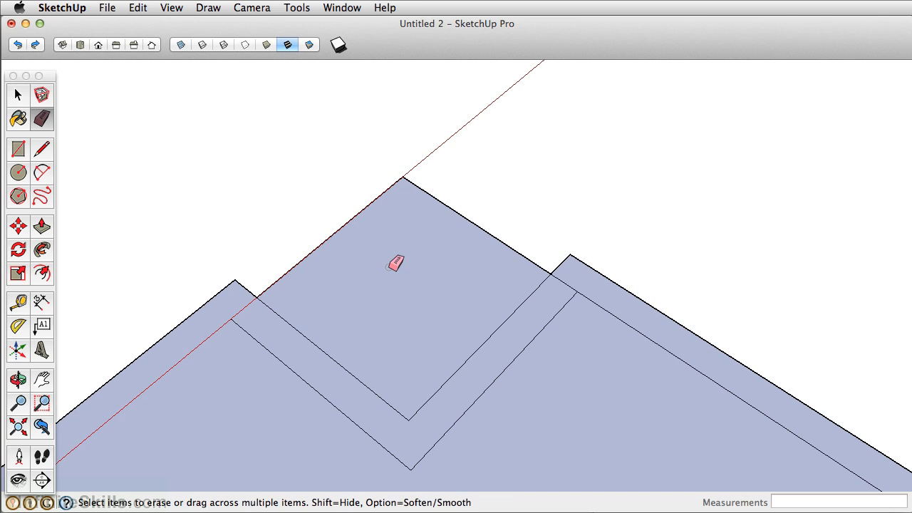
Draw inner wall lines closing off a small square room at the plan's top corner.
left_click(43, 149)
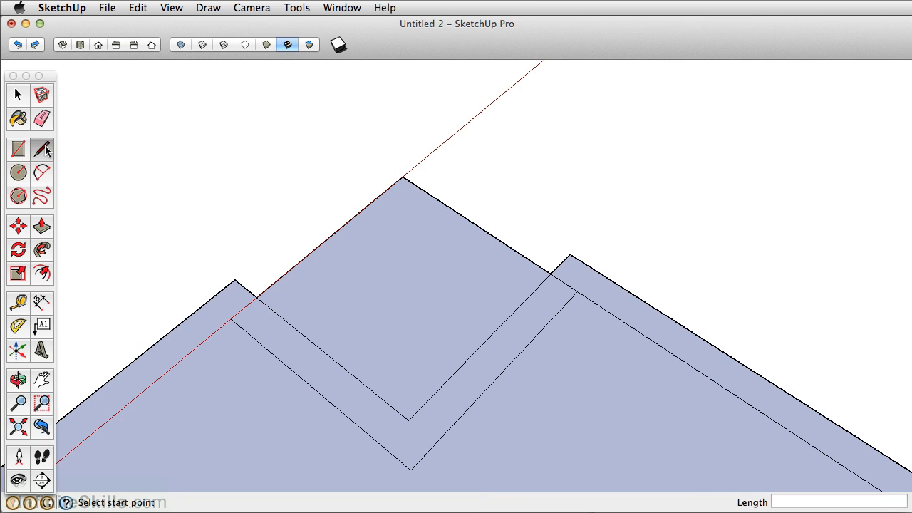
left_click(570, 254)
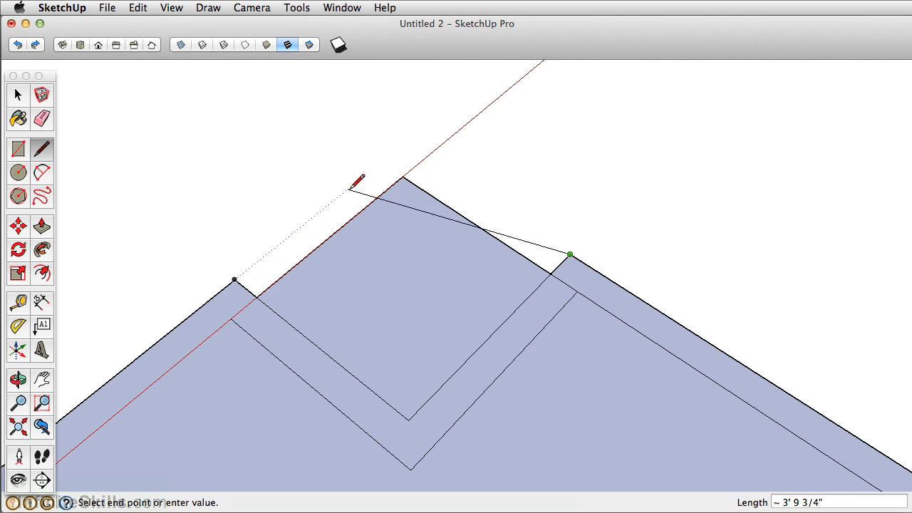
key("Escape")
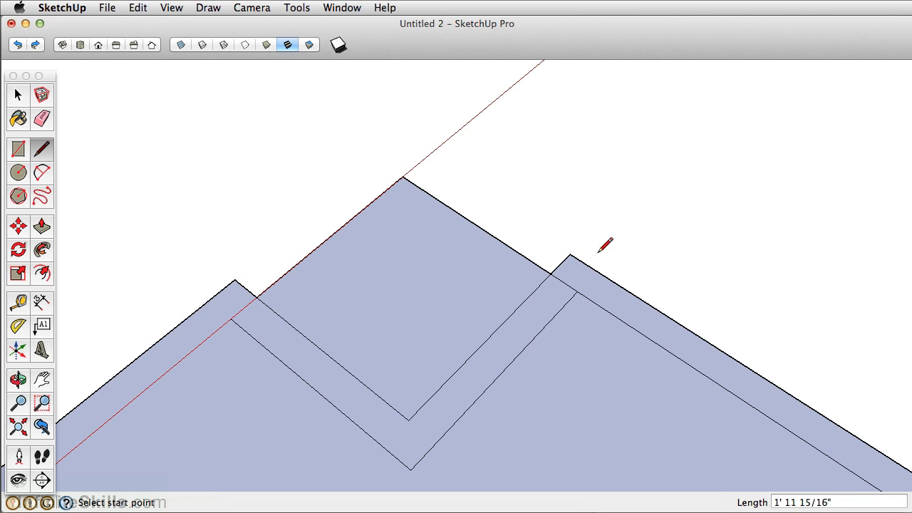
left_click(569, 255)
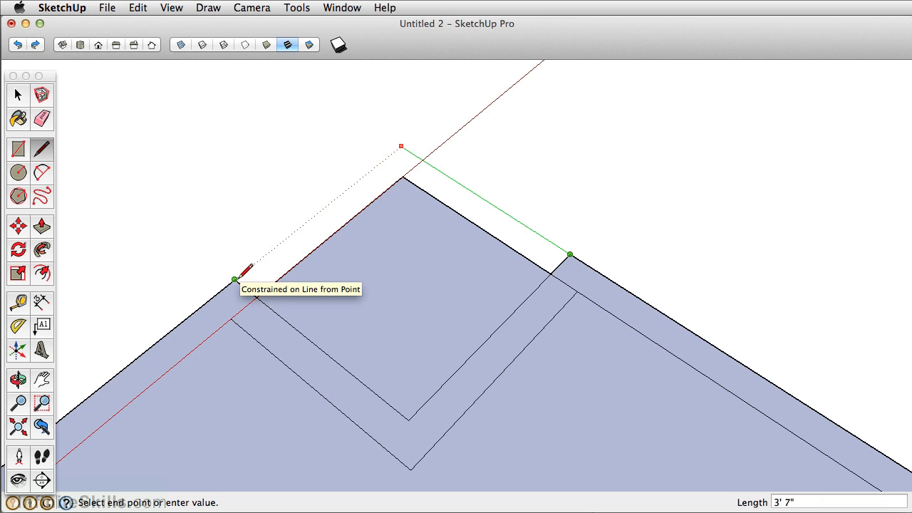
left_click(240, 276)
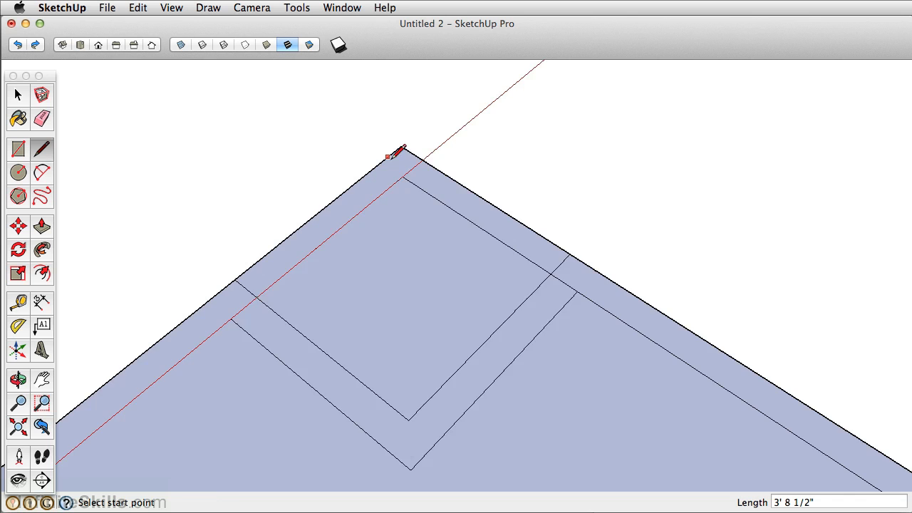
scroll(397, 154, "down", 2)
scroll(398, 153, "down", 3)
scroll(403, 159, "up", 3)
scroll(452, 193, "up", 2)
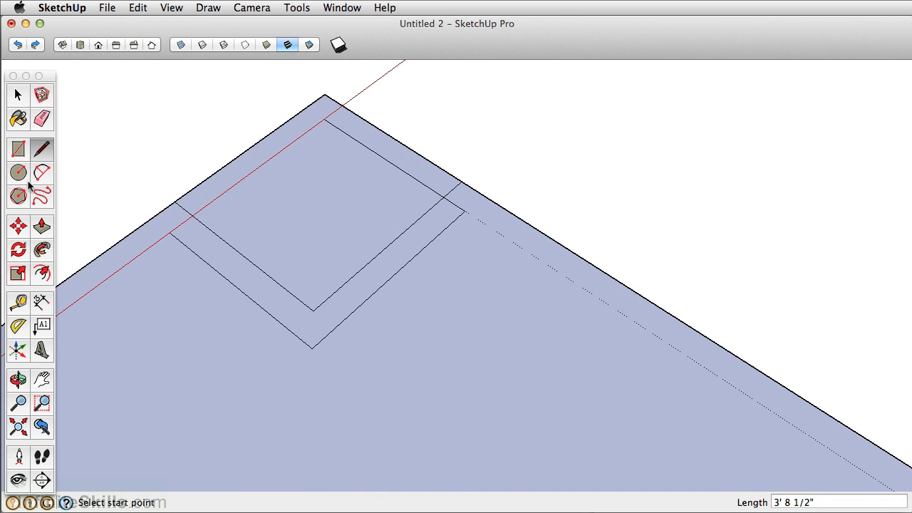
Erase the stray short edge in the top-corner wall band, then zoom out to check.
left_click(41, 119)
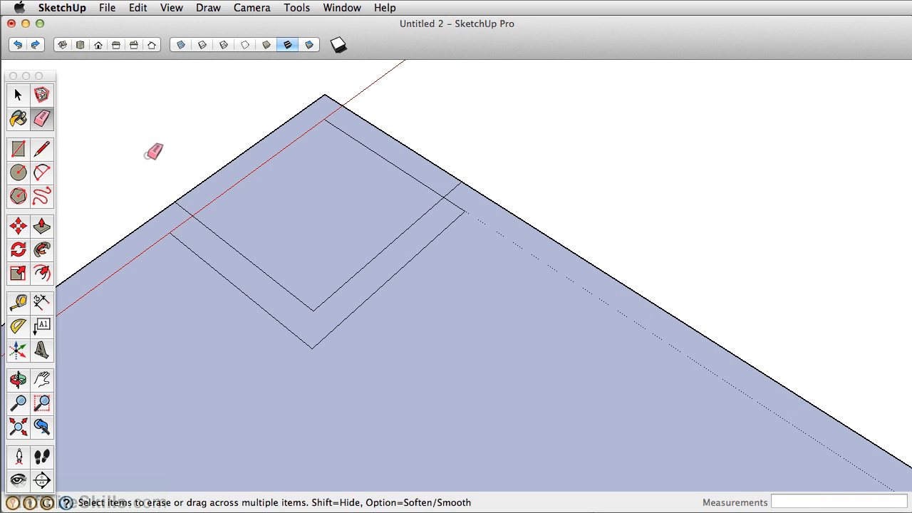
left_click(187, 207)
scroll(456, 187, "down", 2)
scroll(460, 183, "down", 2)
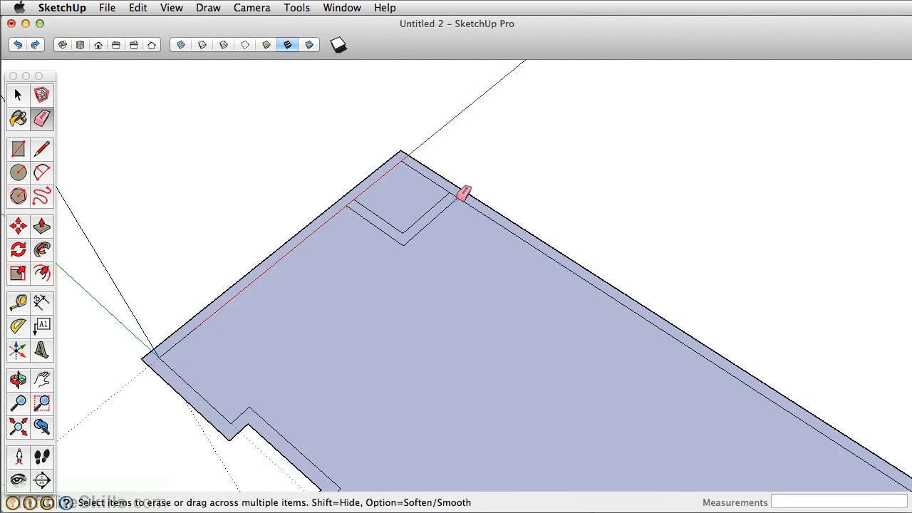
scroll(463, 193, "down", 2)
scroll(466, 211, "down", 1)
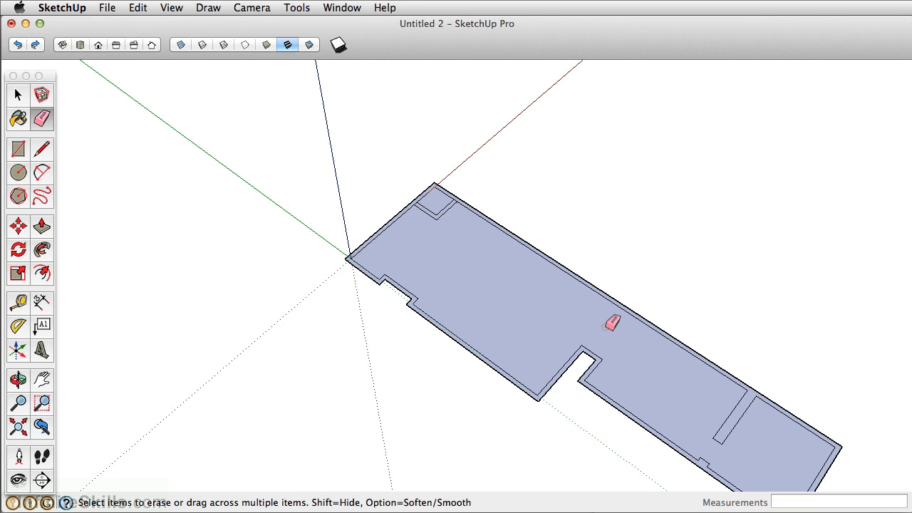
scroll(612, 323, "up", 2)
scroll(612, 324, "up", 2)
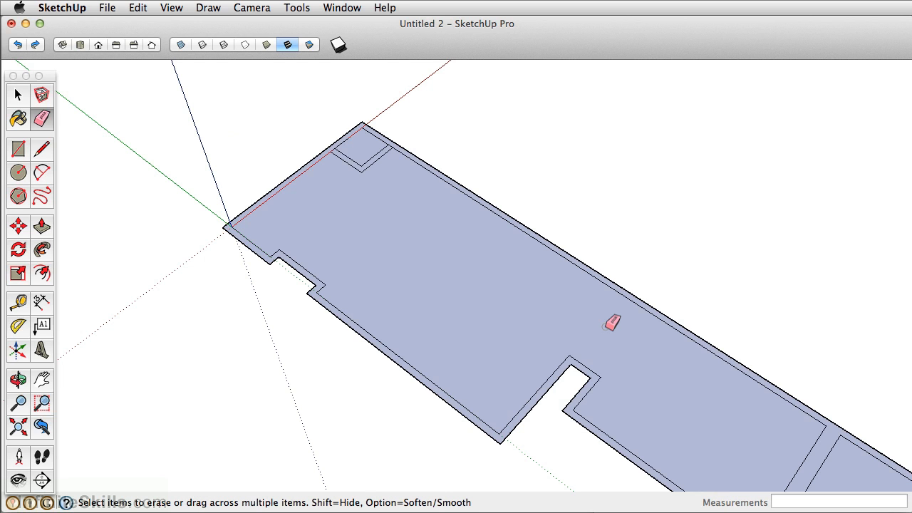
Draw 6-inch lines across the wall band at the notch corners.
left_click(42, 148)
scroll(590, 354, "up", 1)
scroll(569, 358, "up", 4)
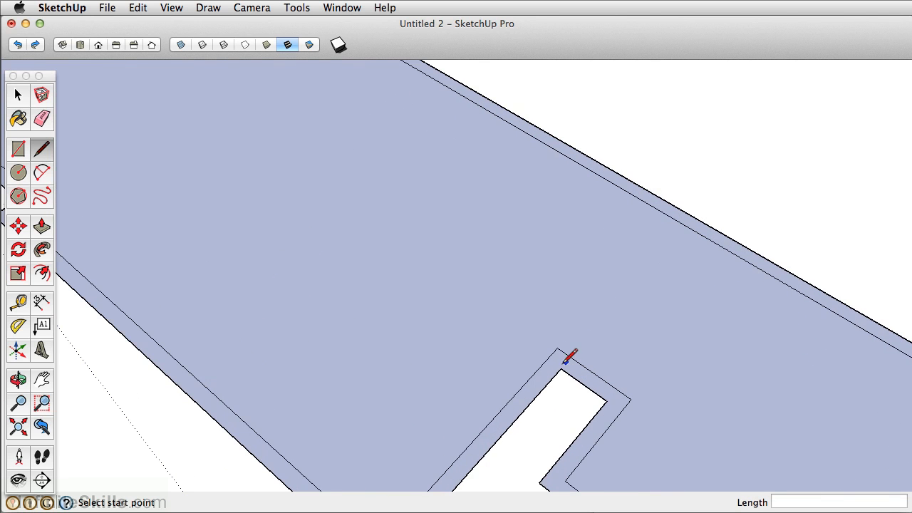
left_click(559, 366)
type("6")
key("Return")
scroll(548, 358, "down", 1)
scroll(548, 359, "down", 2)
scroll(570, 356, "down", 2)
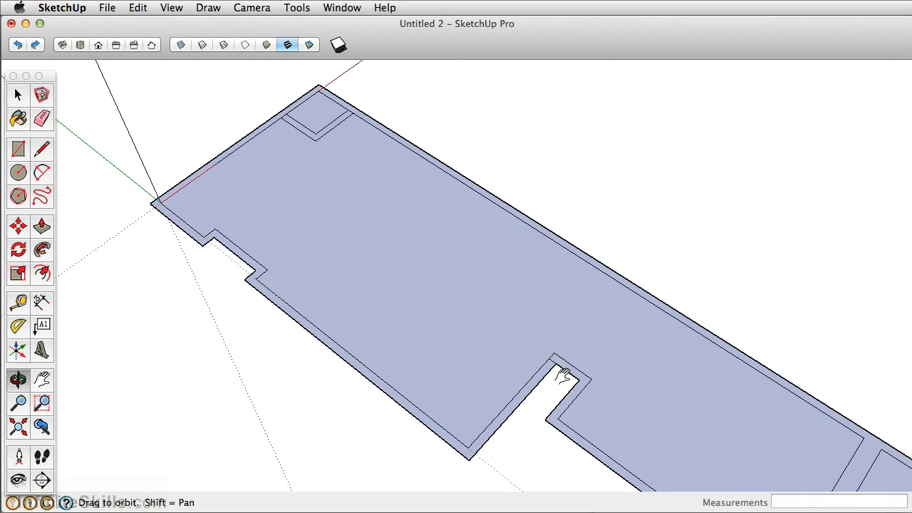
scroll(560, 372, "up", 3)
mouse_move(560, 373)
middle_mouse_down("shift")
mouse_move(341, 197)
mouse_move(313, 191)
middle_mouse_up("shift")
scroll(498, 349, "up", 2)
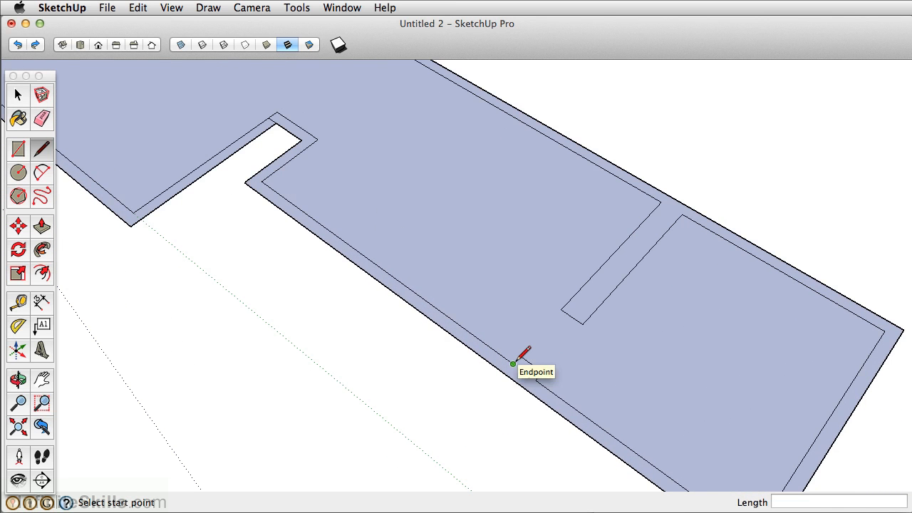
left_click(511, 363)
left_click(504, 373)
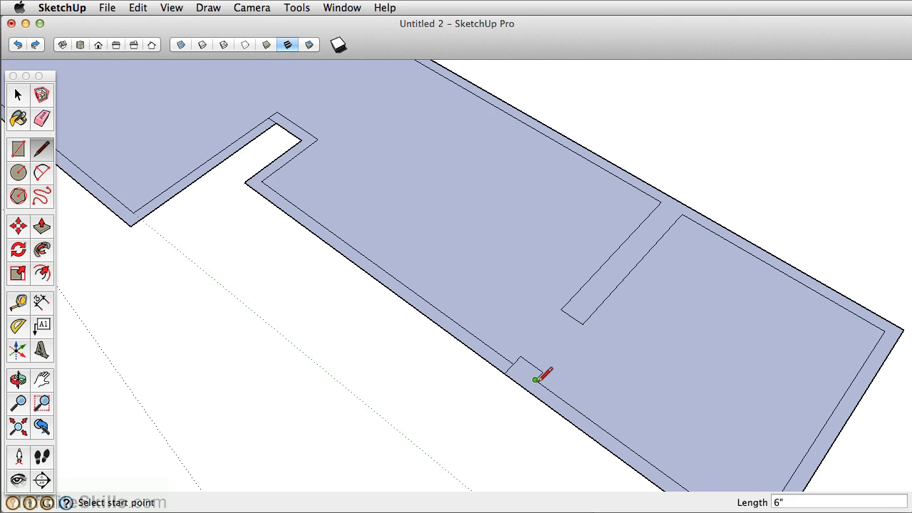
Draw three short lines across the upper wall band, dividing it into sections.
scroll(673, 207, "up", 2)
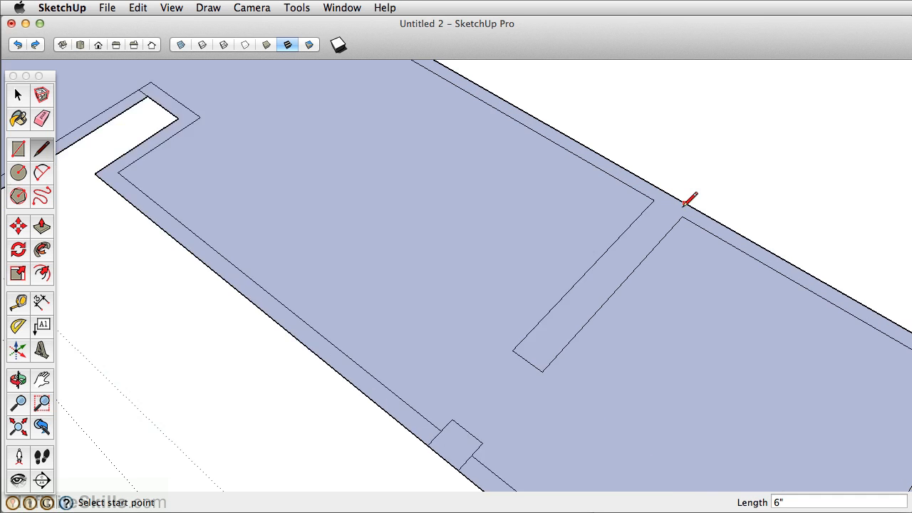
scroll(691, 208, "up", 2)
left_click(690, 213)
left_click(698, 206)
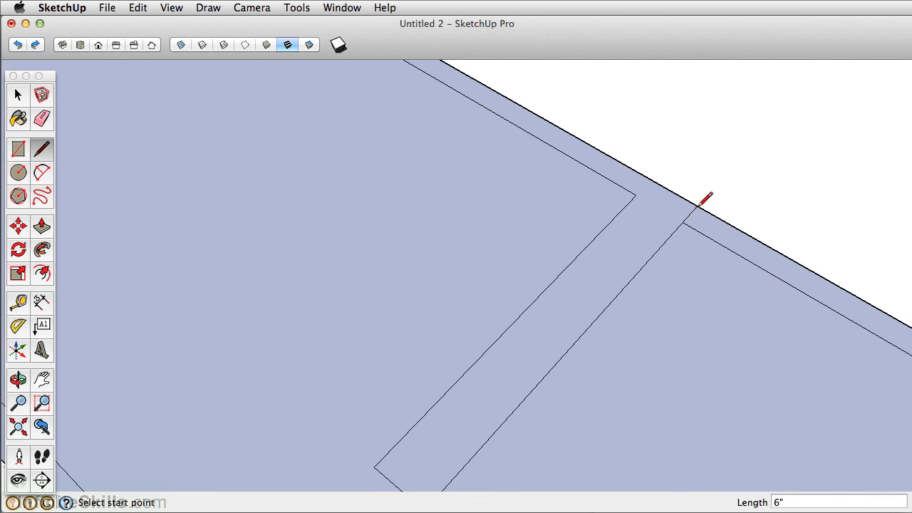
scroll(606, 189, "down", 3)
mouse_move(606, 189)
middle_mouse_down("shift")
mouse_move(656, 326)
mouse_move(524, 418)
middle_mouse_up("shift")
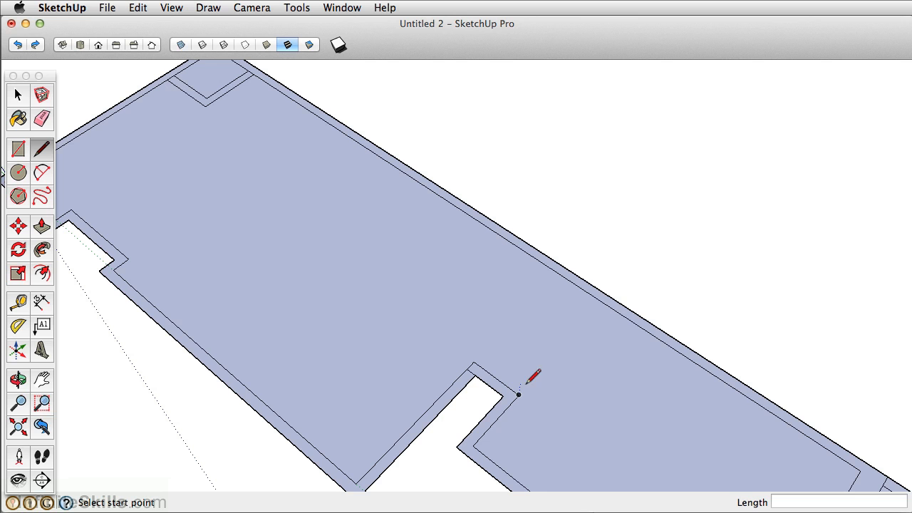
scroll(608, 294, "up", 2)
left_click(608, 294)
left_click(605, 302)
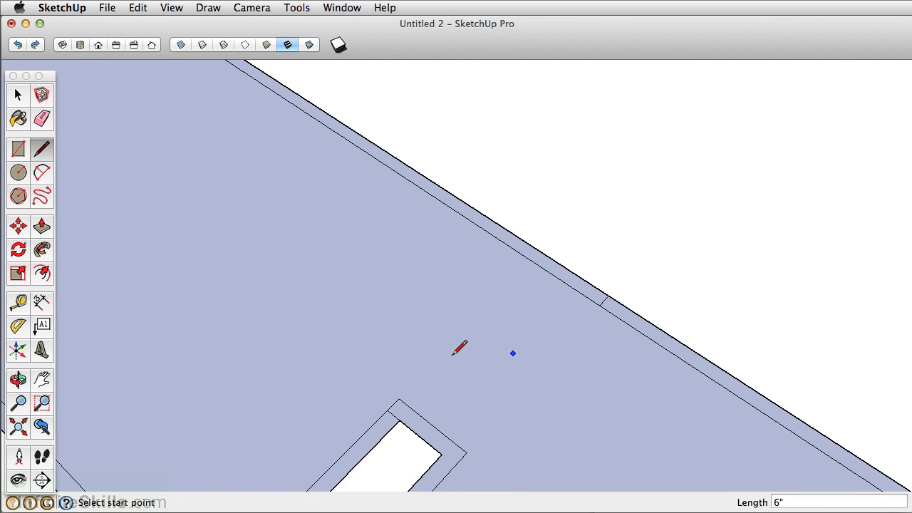
scroll(544, 253, "up", 2)
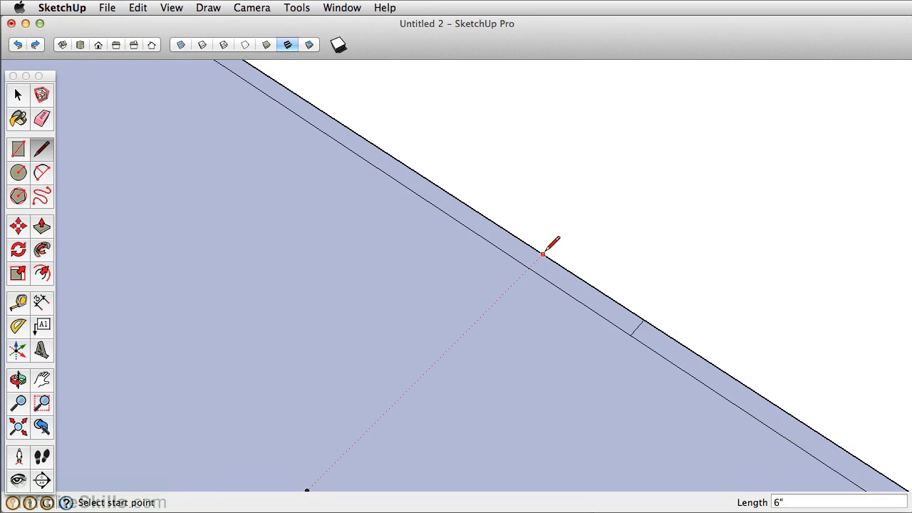
left_click(543, 253)
left_click(534, 267)
scroll(545, 254, "down", 2)
scroll(539, 256, "down", 3)
scroll(627, 290, "down", 3)
scroll(637, 359, "down", 2)
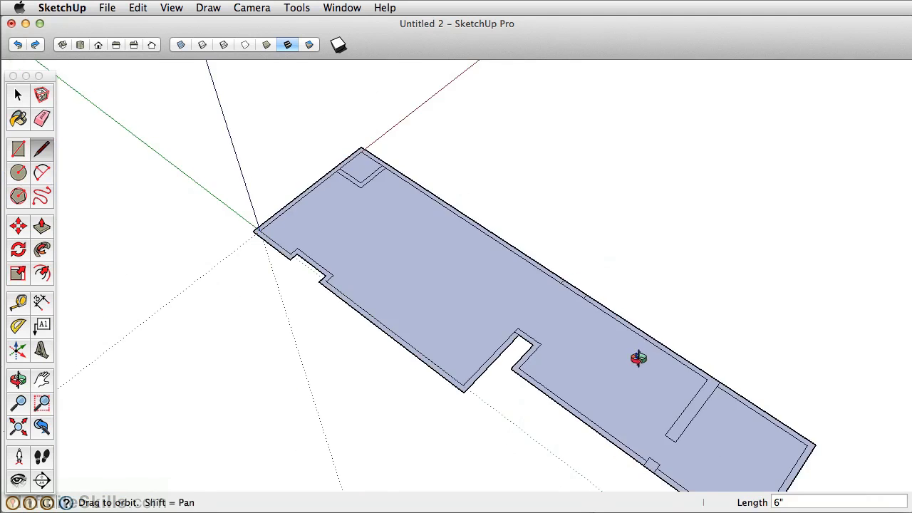
mouse_move(637, 359)
middle_mouse_down()
mouse_move(398, 324)
mouse_move(214, 349)
middle_mouse_up()
mouse_move(287, 328)
middle_mouse_down()
mouse_move(397, 306)
mouse_move(546, 321)
middle_mouse_up()
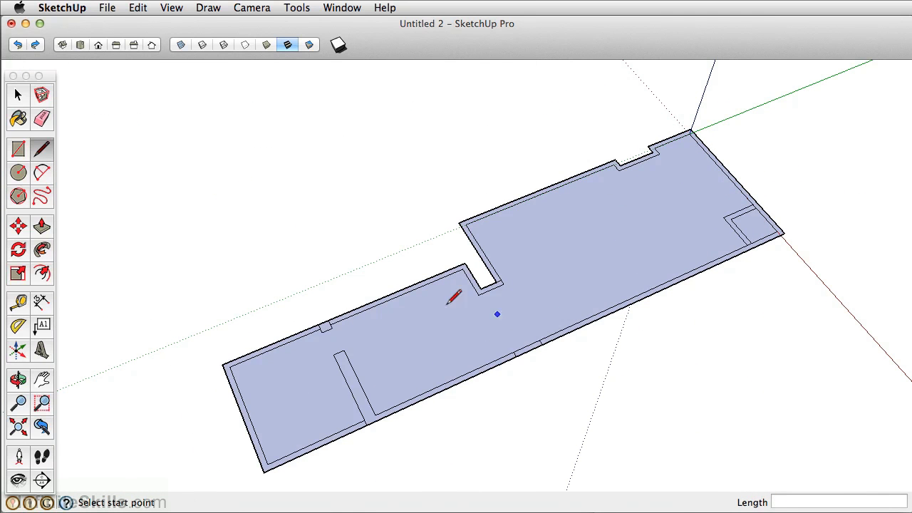
left_click(41, 226)
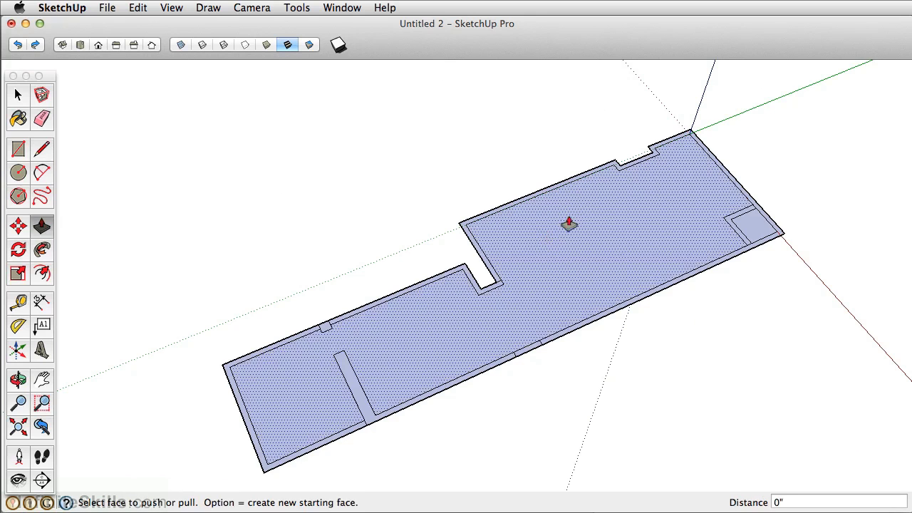
mouse_move(569, 223)
middle_mouse_down()
mouse_move(556, 203)
mouse_move(466, 291)
middle_mouse_up()
scroll(499, 299, "up", 3)
mouse_move(562, 310)
middle_mouse_down()
mouse_move(568, 315)
mouse_move(574, 279)
middle_mouse_up()
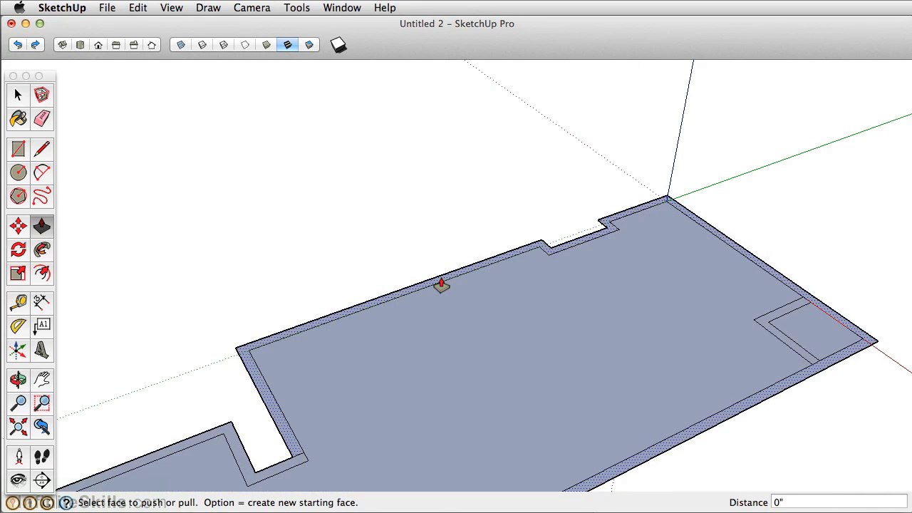
left_click_drag(441, 285, 441, 135)
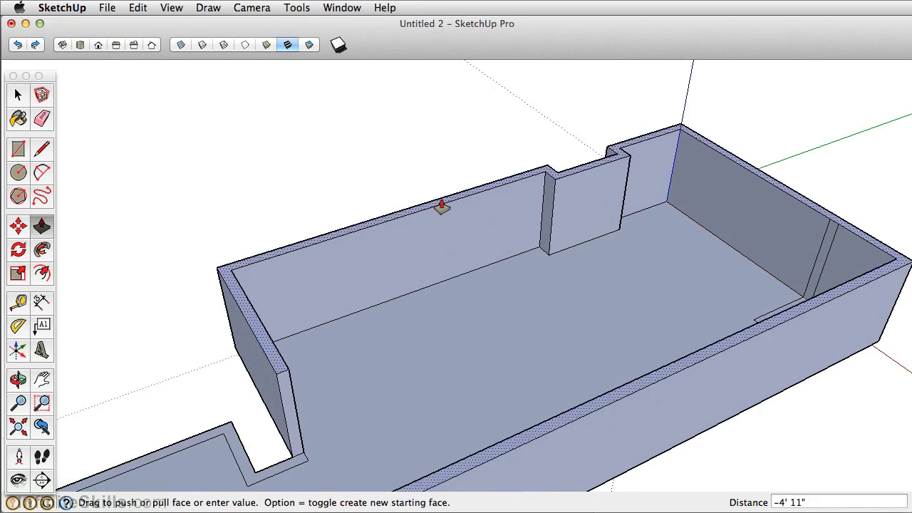
scroll(440, 83, "down", 4)
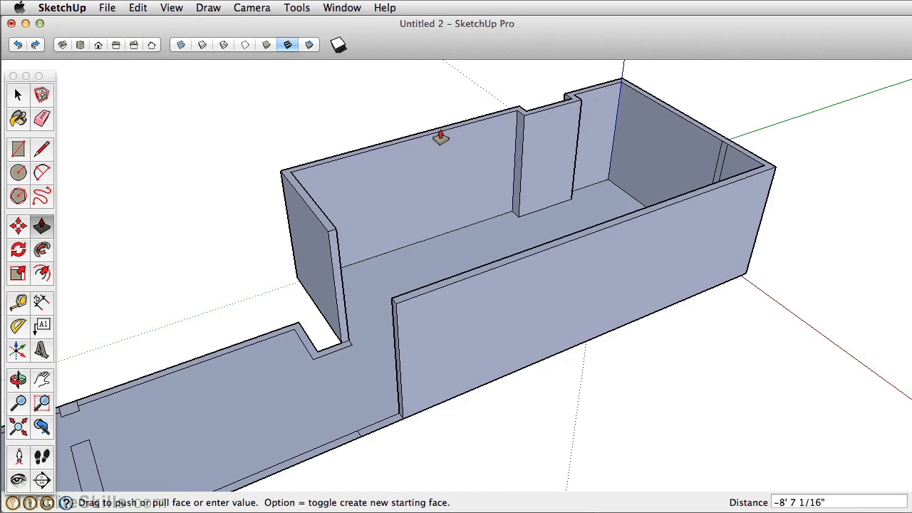
middle_click_drag(440, 136, 413, 187)
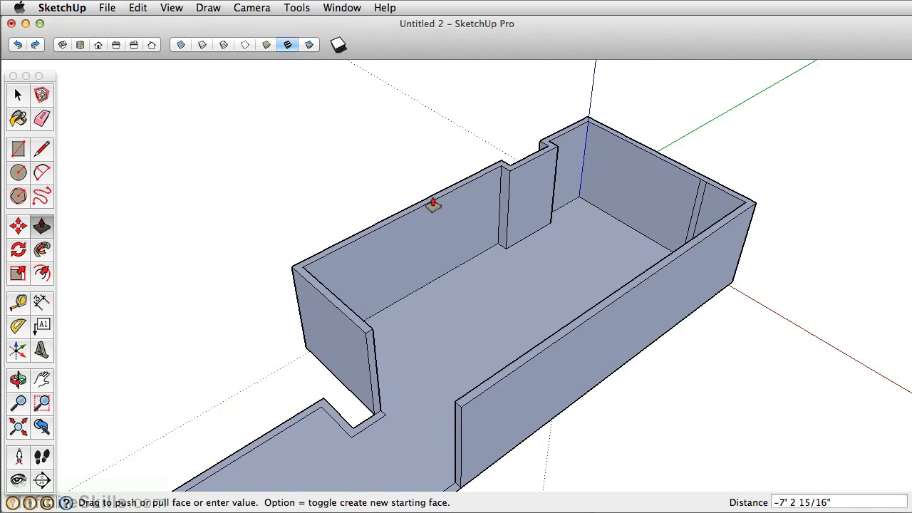
key("Escape")
Draw a rectangle beside the floor plan and pull it up into a test box.
middle_click_drag(519, 306, 332, 204)
key("r")
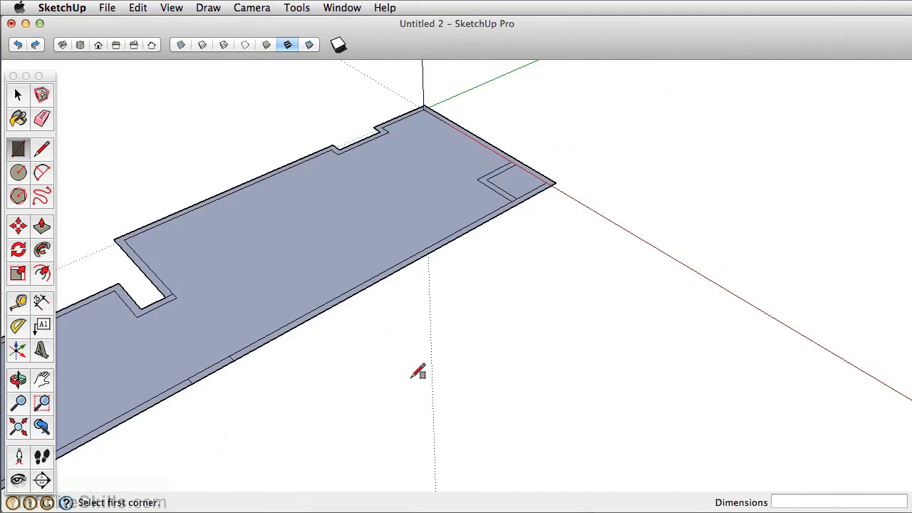
left_click(400, 385)
left_click(657, 381)
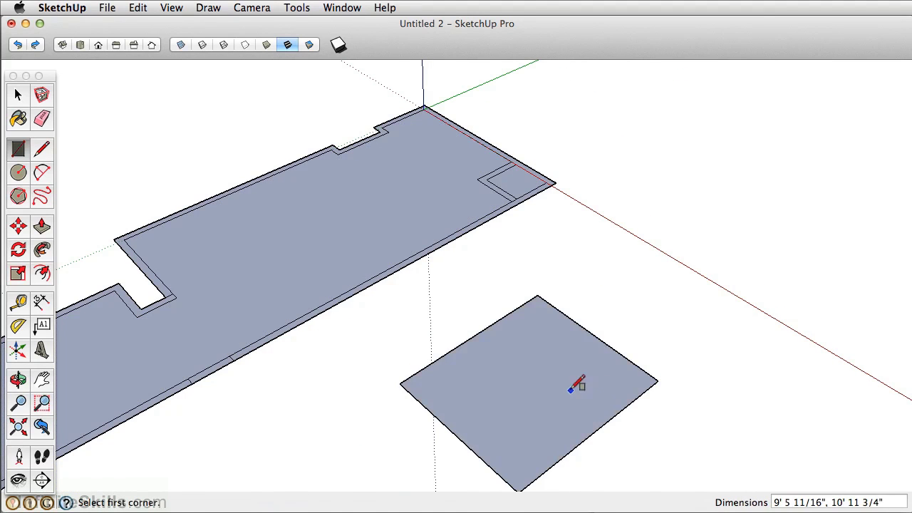
key("p")
left_click_drag(533, 398, 556, 263)
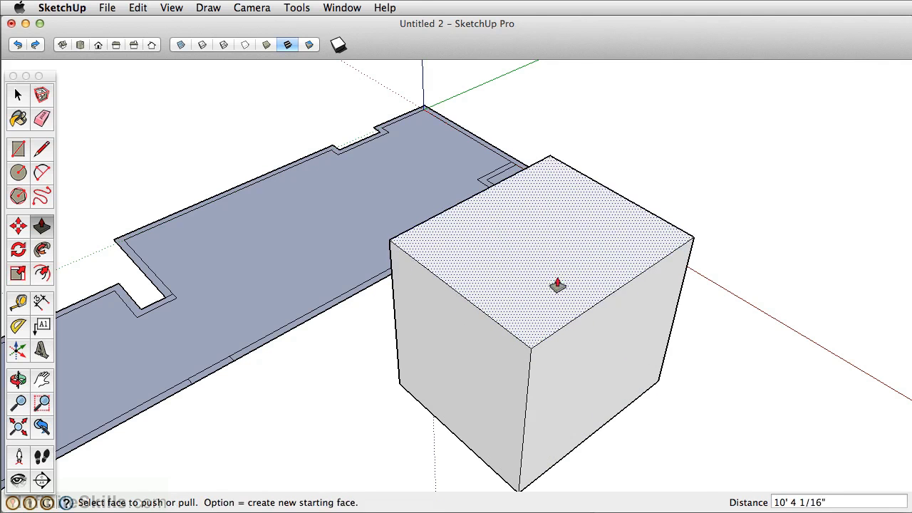
Delete the test box's front face and look inside it.
key("space")
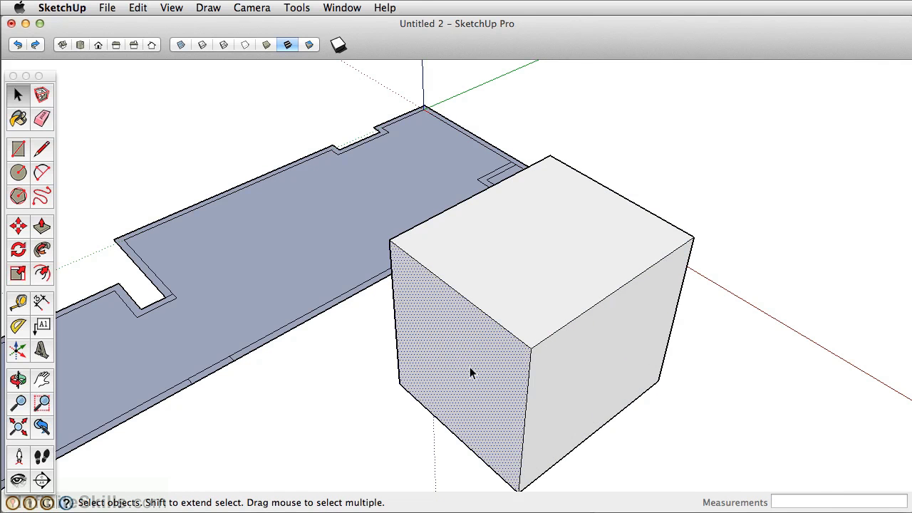
middle_click_drag(469, 366, 535, 315)
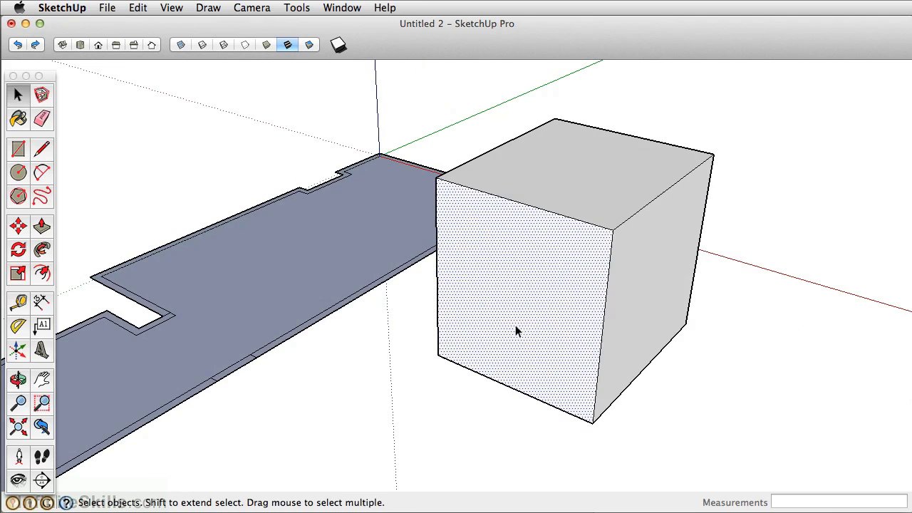
key("Delete")
mouse_move(515, 321)
middle_mouse_down()
mouse_move(787, 238)
mouse_move(533, 315)
mouse_move(482, 321)
mouse_move(460, 360)
mouse_move(537, 385)
mouse_move(478, 391)
mouse_move(684, 356)
middle_mouse_up()
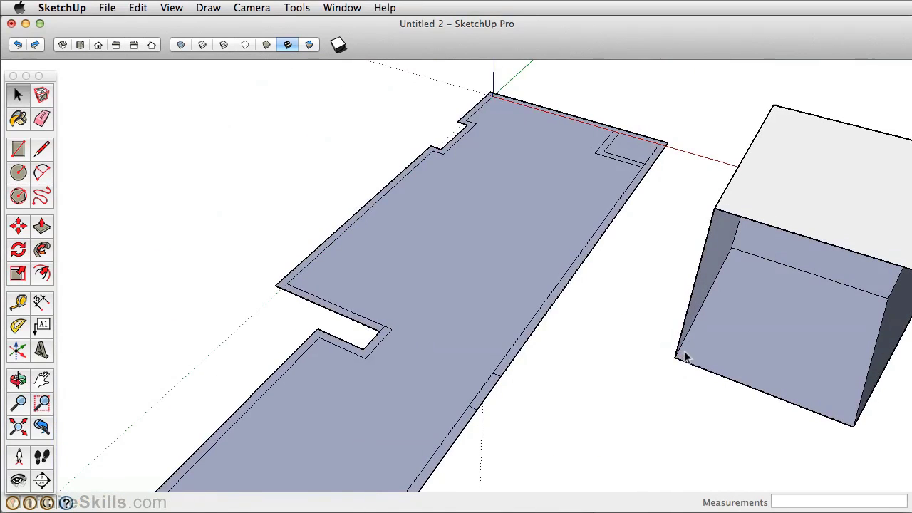
Abandon a trial wall-section pillar extrusion and select the whole stray box.
key("p")
left_click(507, 362)
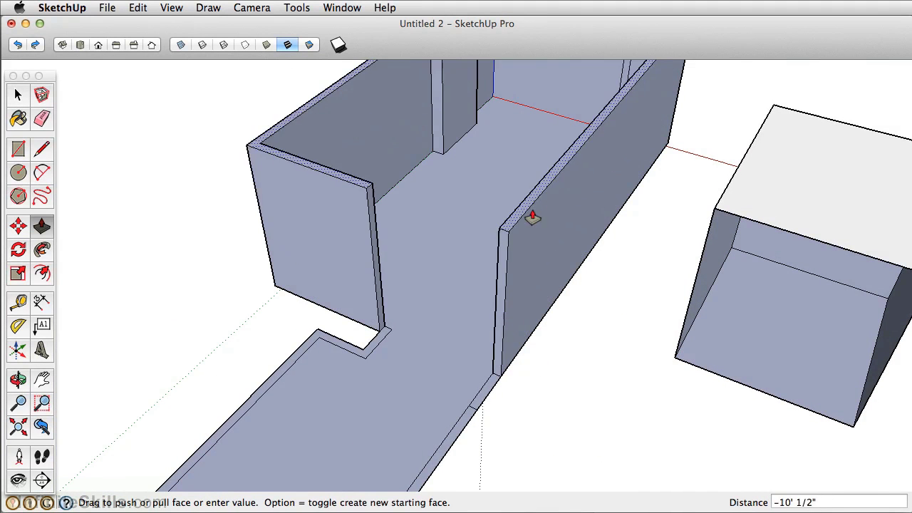
left_click(486, 398)
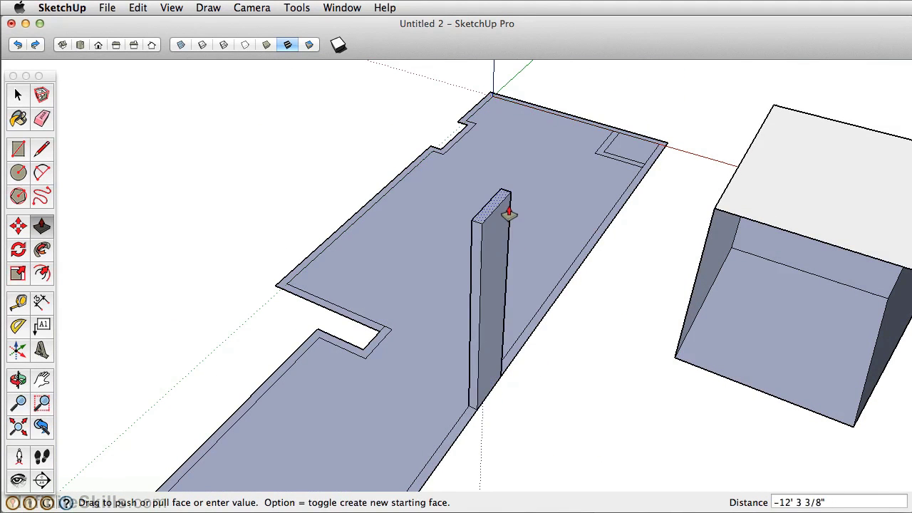
key("Escape")
key("space")
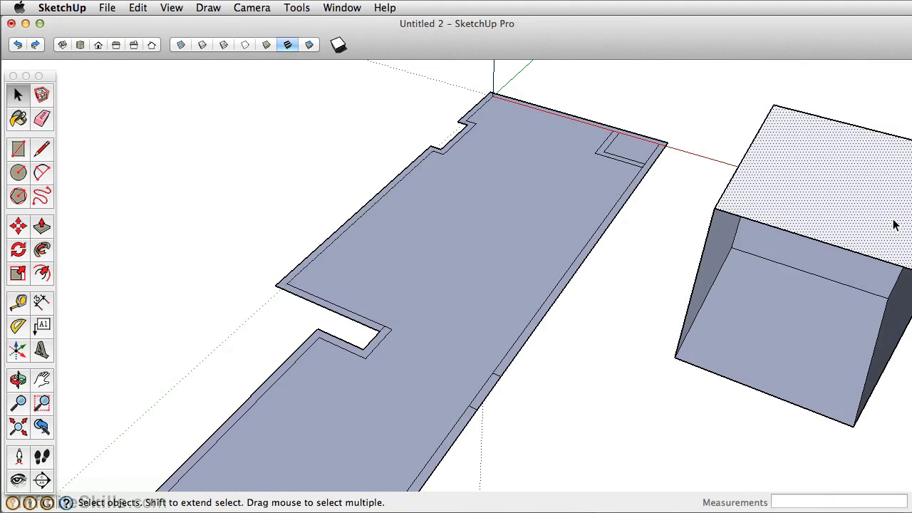
triple_click(895, 225)
Delete the stray box and orbit around the still-flat floor plan.
key("Delete")
key("o")
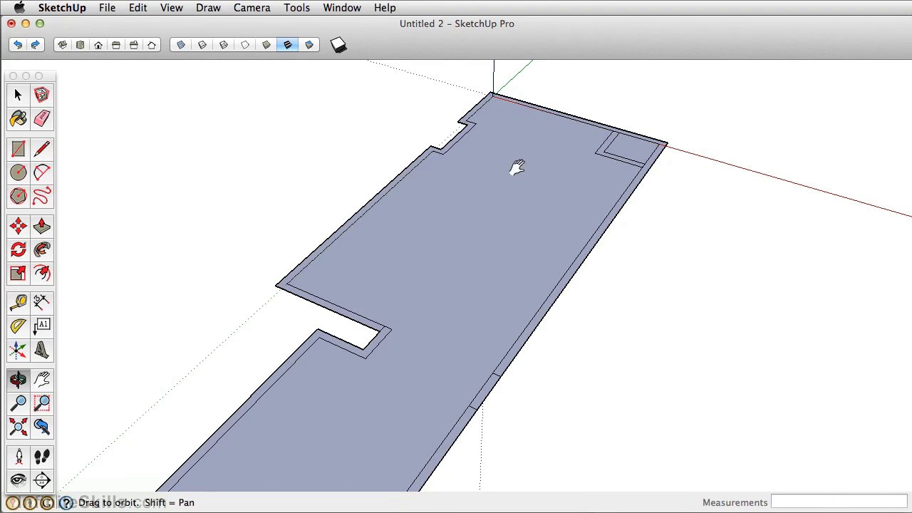
mouse_move(515, 169)
left_mouse_down()
mouse_move(531, 224)
mouse_move(438, 255)
mouse_move(435, 210)
left_mouse_up()
key("space")
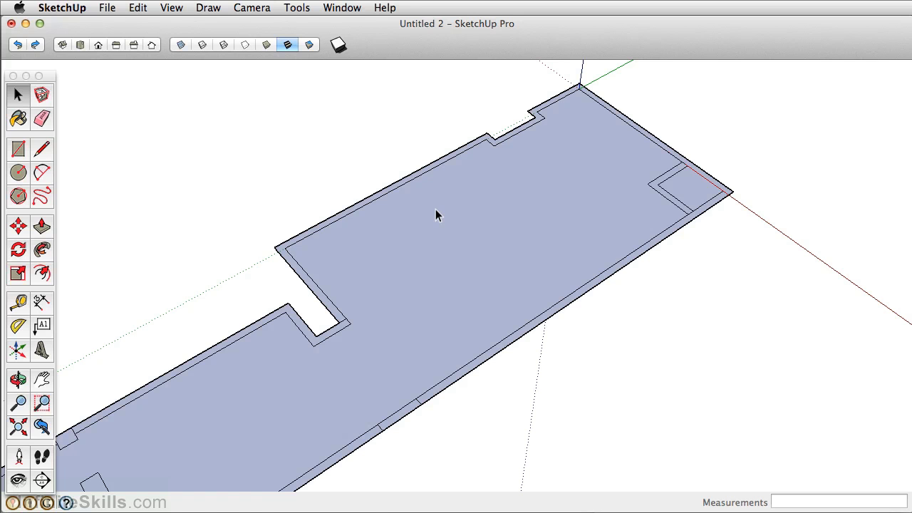
left_click(47, 230)
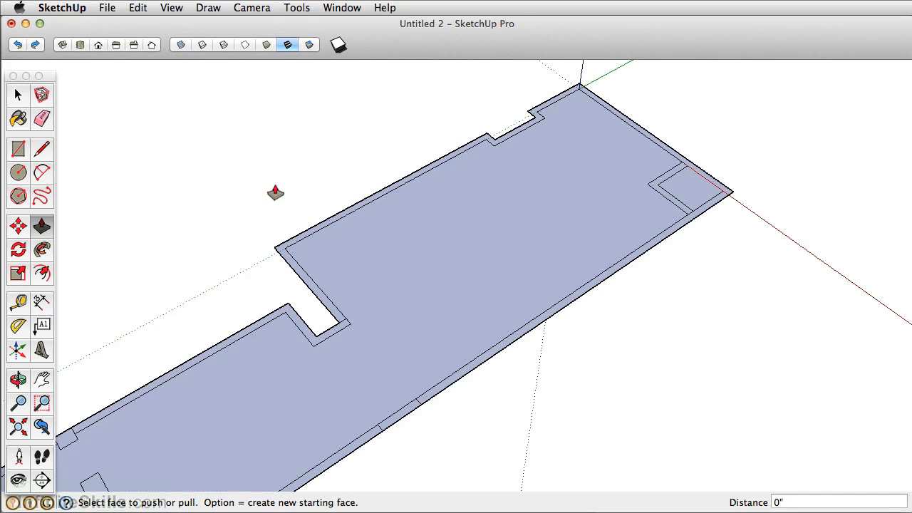
Push/pull the back room's wall band up to 116 inches (9' 8").
left_click(342, 218)
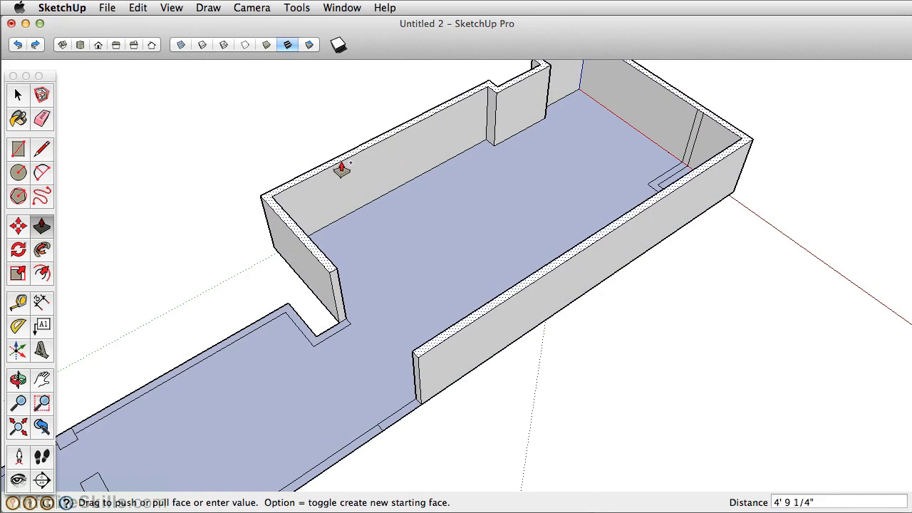
key("Escape")
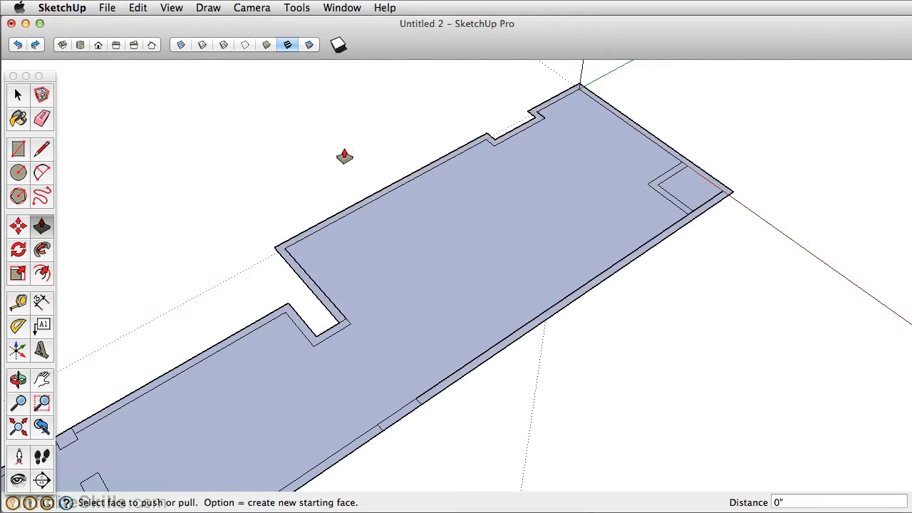
left_click(343, 155)
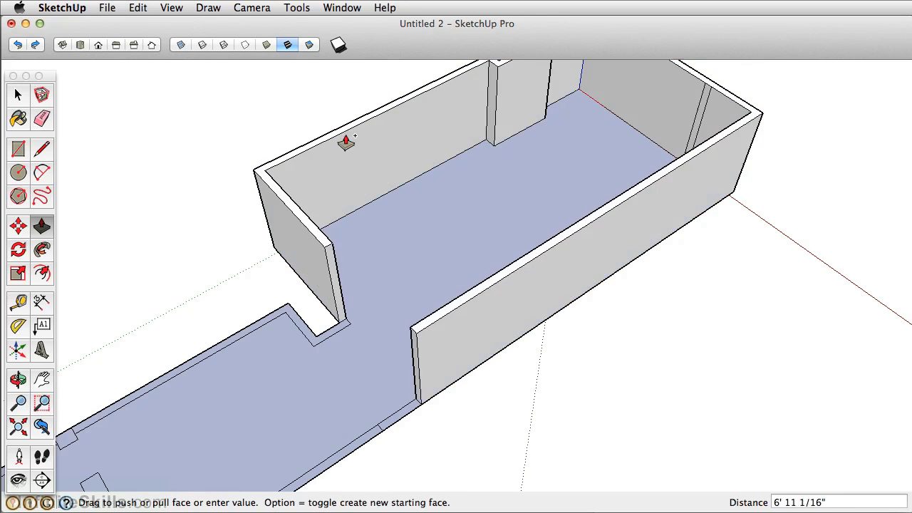
key("Escape")
left_click(346, 145)
key("Escape")
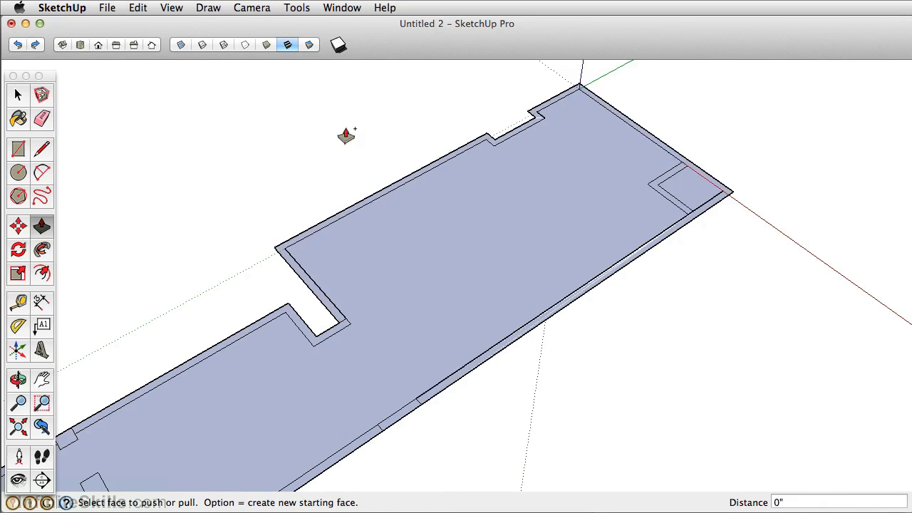
left_click(346, 141)
middle_click_drag(347, 135, 300, 206)
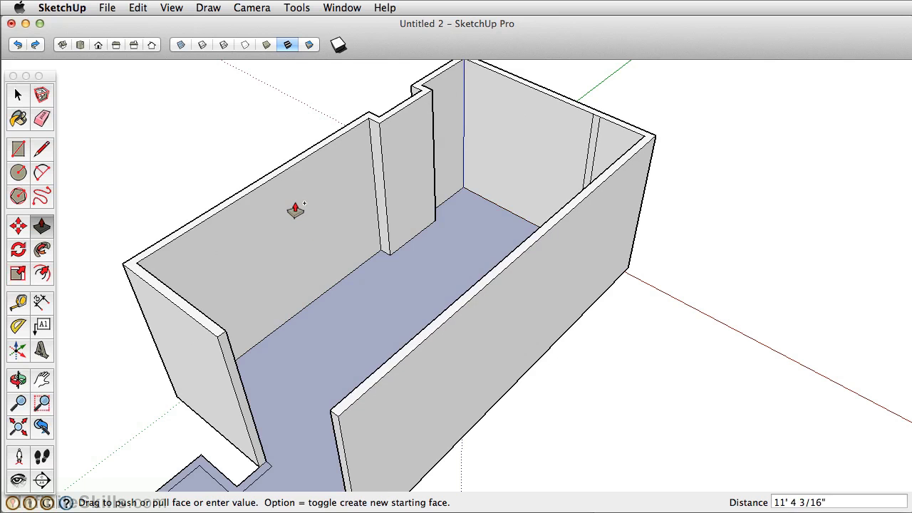
type("9' 8")
key("Return")
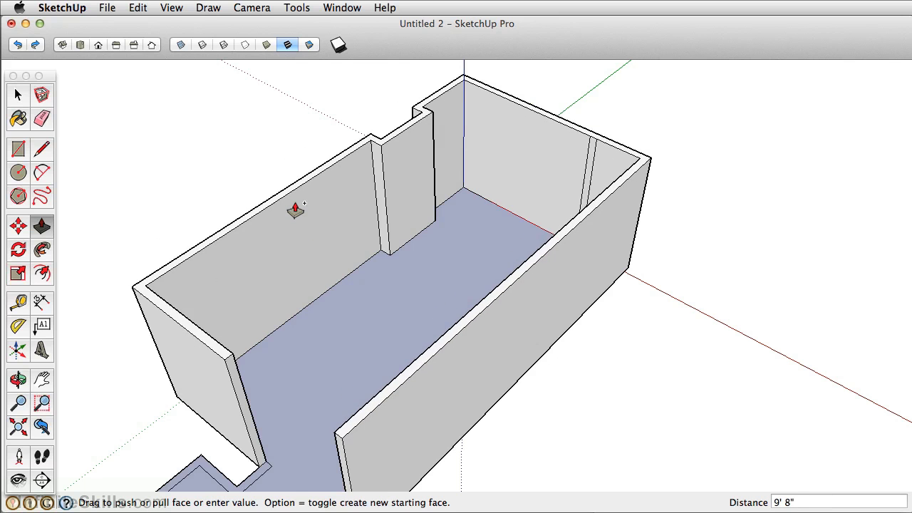
scroll(295, 208, "down", 3)
Draw a 6-inch line at the wall's end corner beside the corridor gap.
middle_click_drag(219, 366, 442, 207)
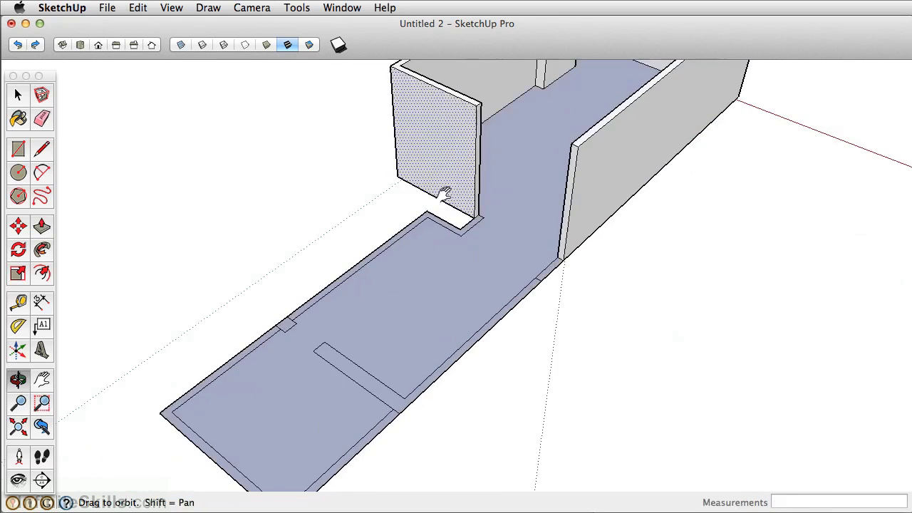
scroll(478, 225, "up", 5)
scroll(477, 225, "up", 2)
key("l")
left_click(411, 242)
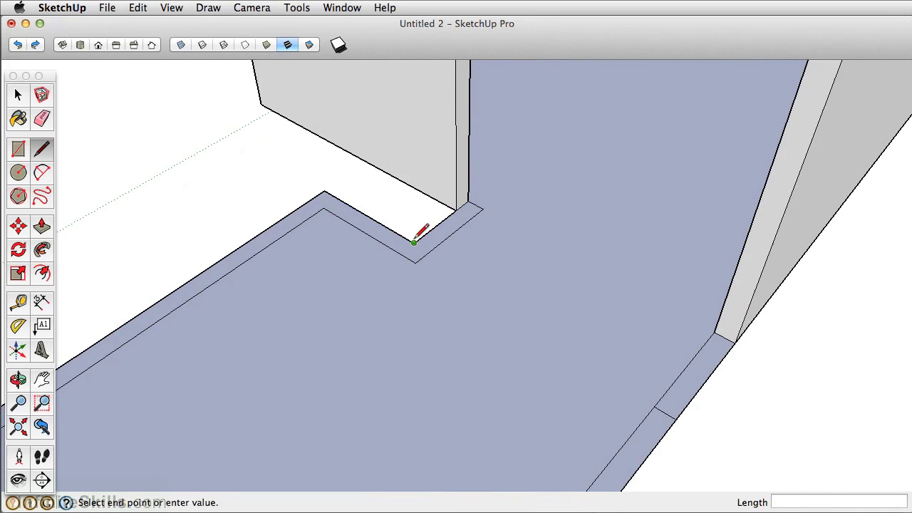
left_click(400, 253)
Push/Pull the small corner rectangle and the opposite strip up to 6' 8".
middle_click_drag(431, 204, 363, 219)
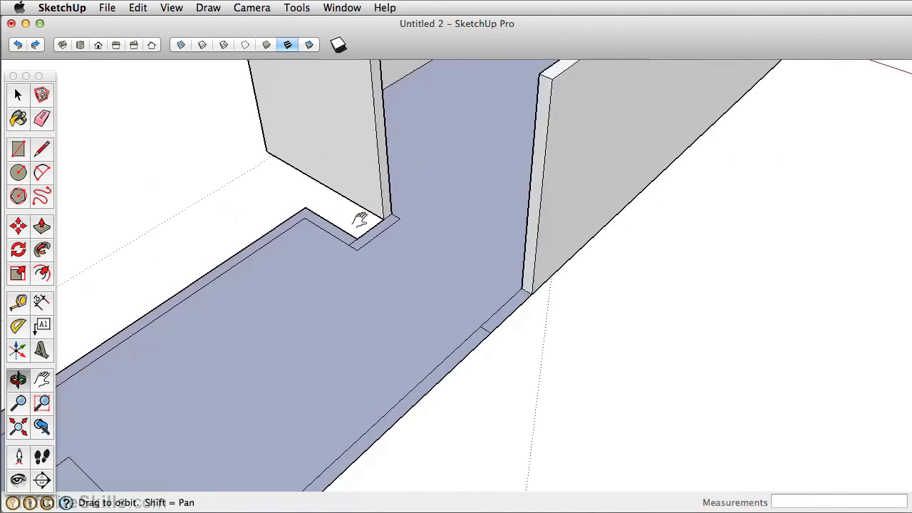
key("p")
left_click_drag(370, 238, 376, 169)
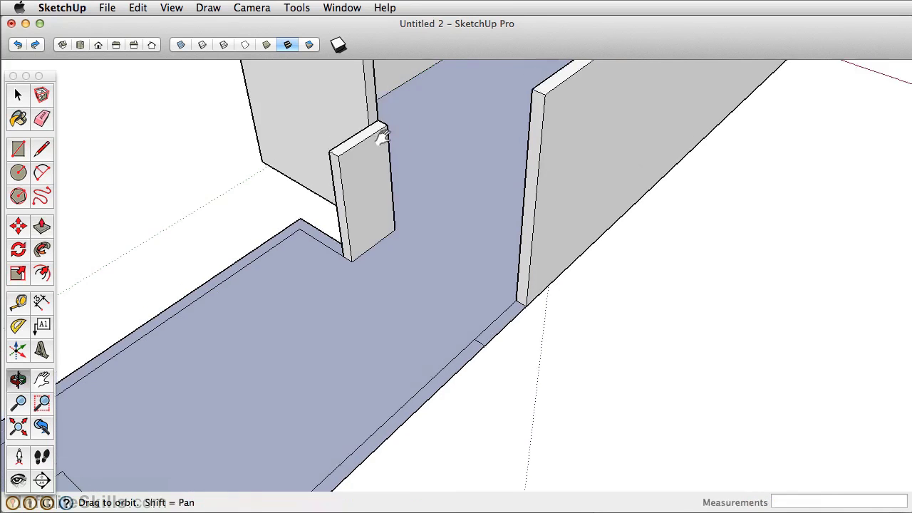
middle_click_drag(376, 169, 378, 182)
left_click_drag(377, 182, 378, 187)
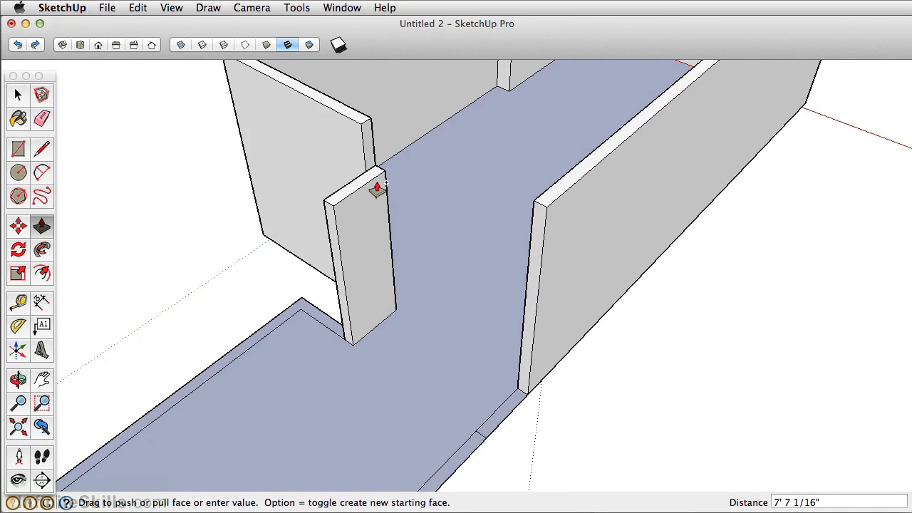
type("6' 8")
key("Return")
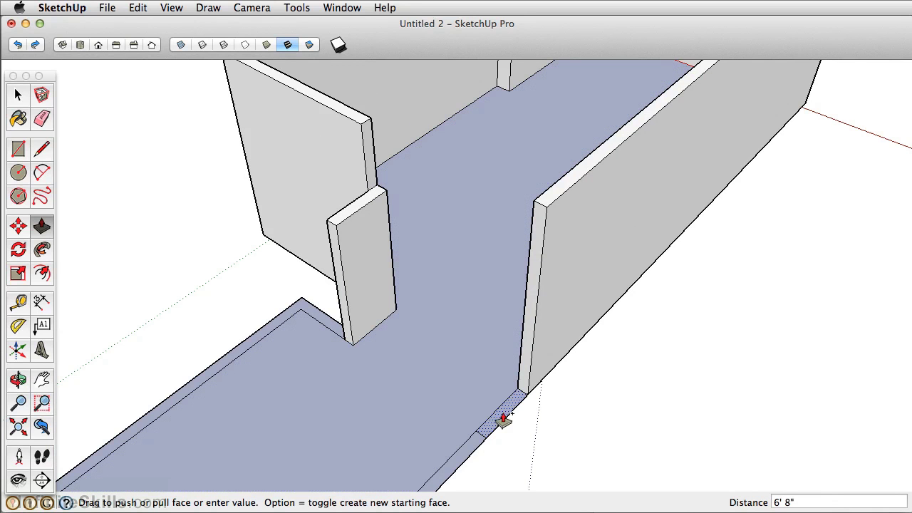
left_click_drag(503, 420, 333, 231)
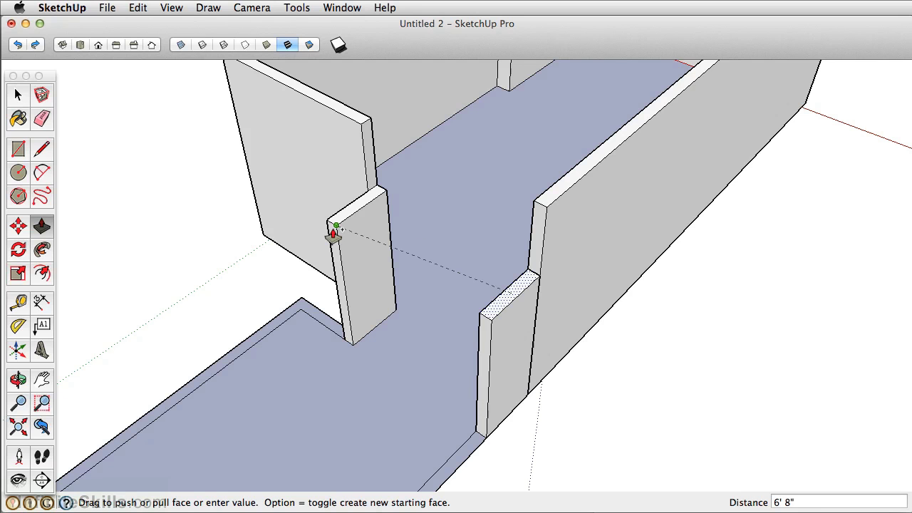
middle_click_drag(451, 316, 456, 188)
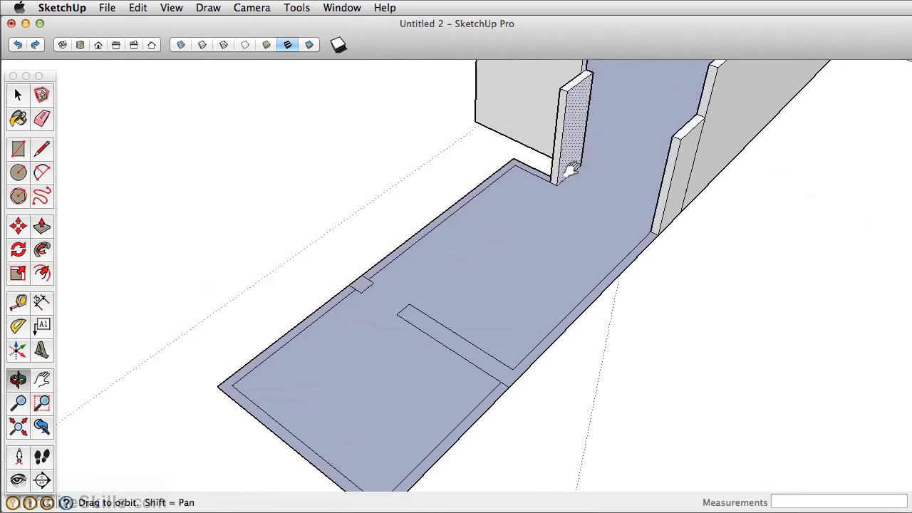
Raise the front room's edge strips to 7' 11 1/2" and the corner pillar to match.
left_click(393, 257)
type("95.5")
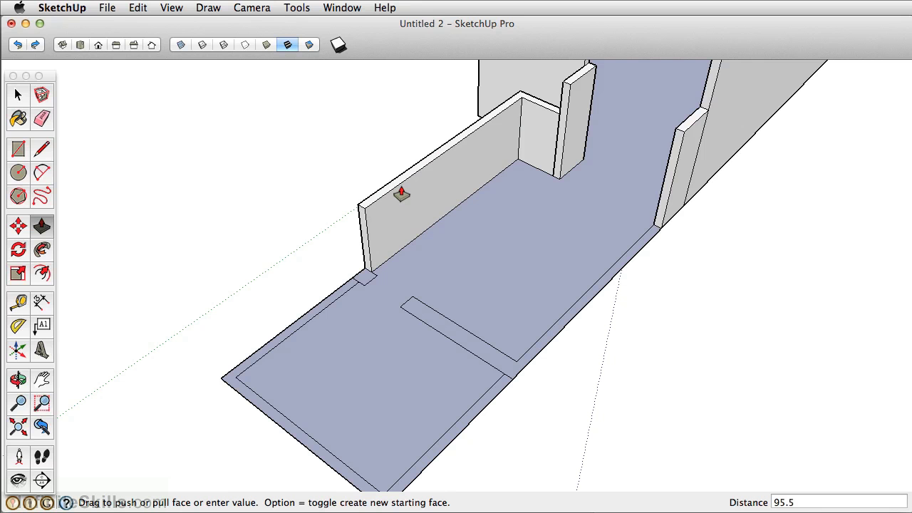
key("Return")
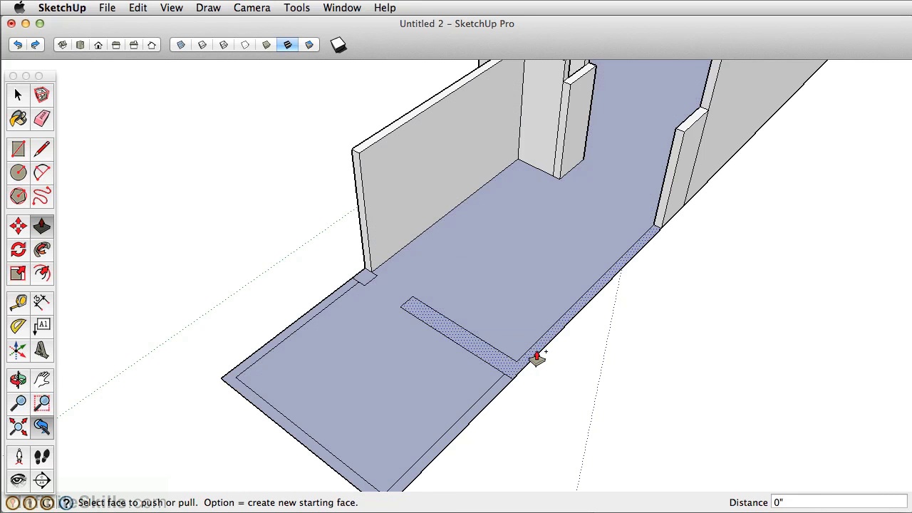
left_click(537, 358)
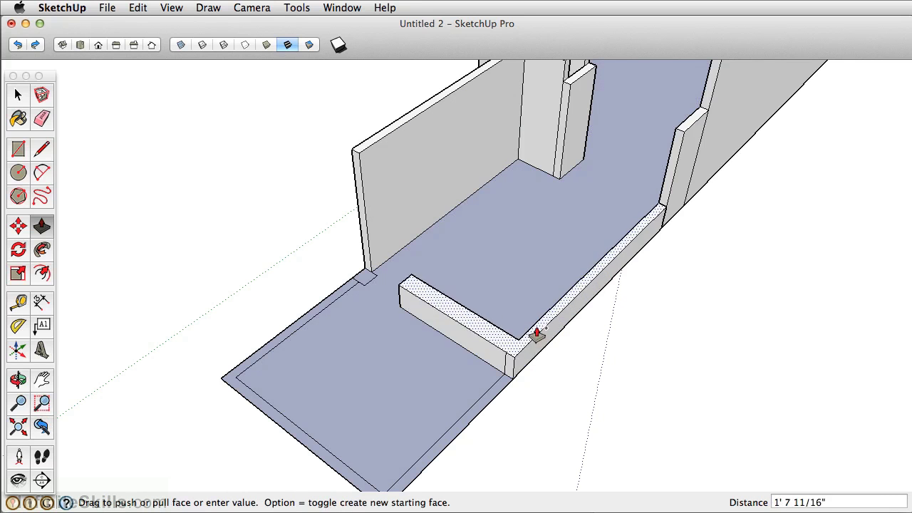
left_click(357, 155)
left_click(362, 278)
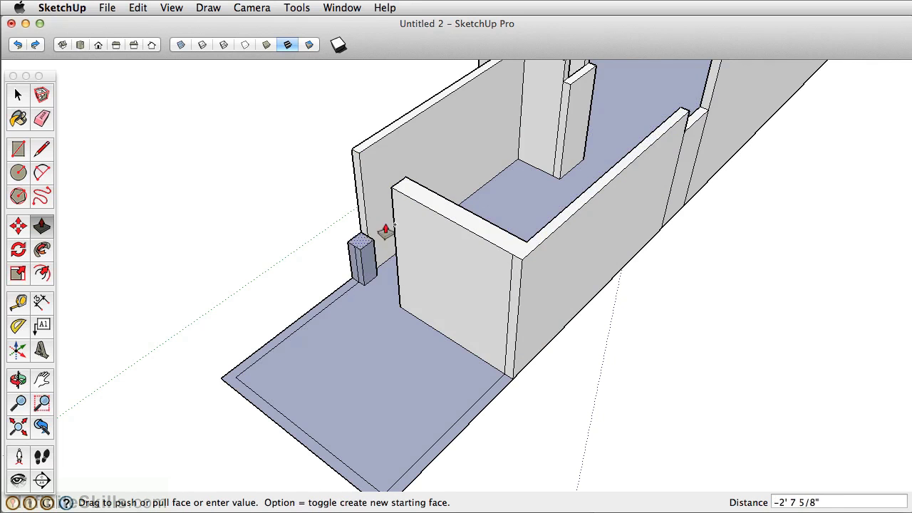
left_click(394, 201)
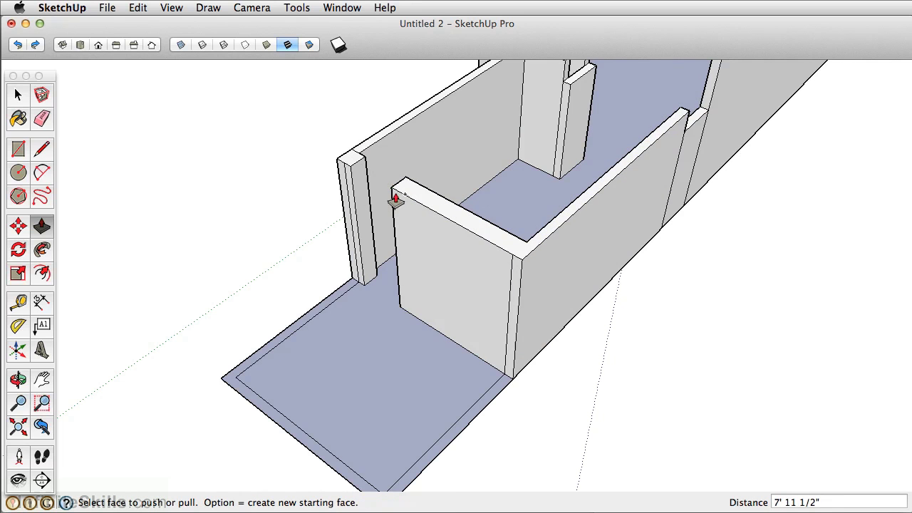
Raise the outer edge strip into 7' 2 1/2" walls and fit the model in view.
left_click(344, 298)
type("86.5")
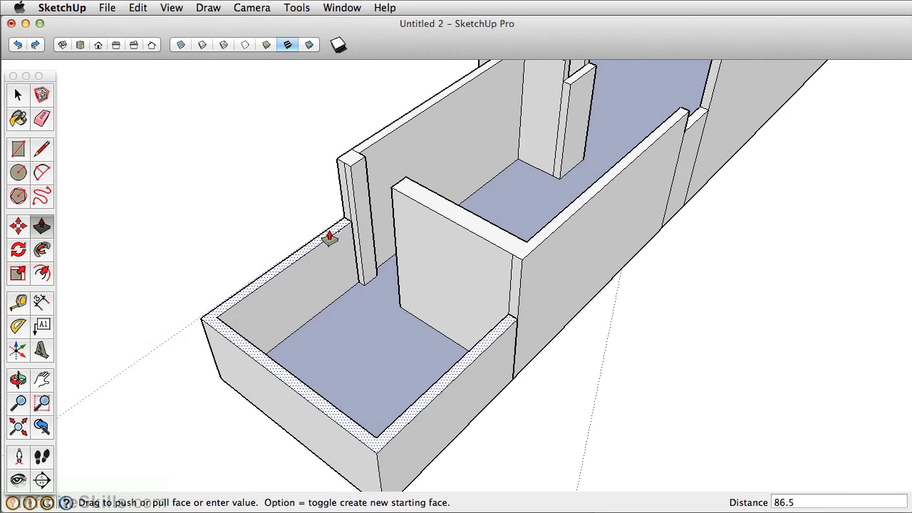
key("Return")
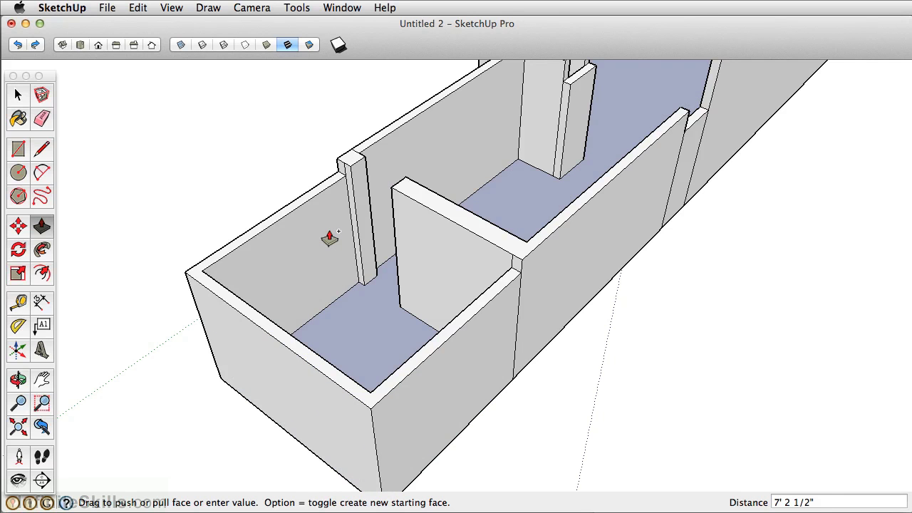
key("shift+z")
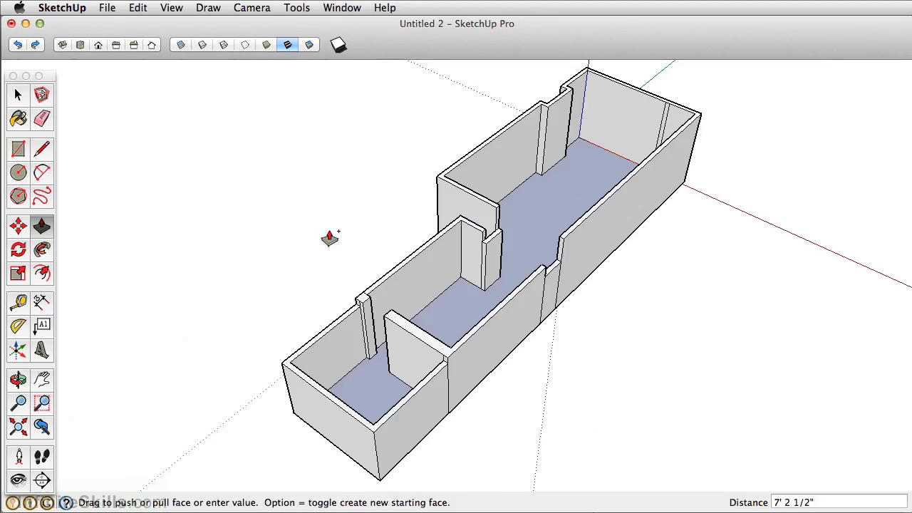
Raise the back room's L-shaped corner floor to 9' 8" and recess its doorway face 6".
mouse_move(330, 238)
middle_mouse_down()
mouse_move(572, 458)
mouse_move(675, 407)
mouse_move(836, 275)
mouse_move(581, 468)
mouse_move(472, 468)
mouse_move(427, 371)
mouse_move(622, 157)
mouse_move(665, 157)
mouse_move(639, 305)
mouse_move(545, 261)
middle_mouse_up()
scroll(508, 204, "up", 5)
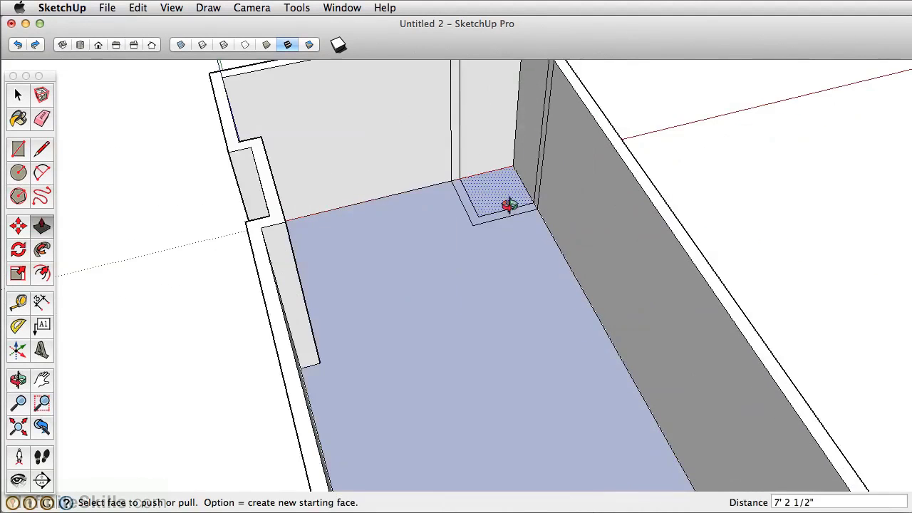
middle_click_drag(508, 204, 489, 326)
scroll(521, 344, "up", 2)
left_click_drag(520, 344, 574, 166)
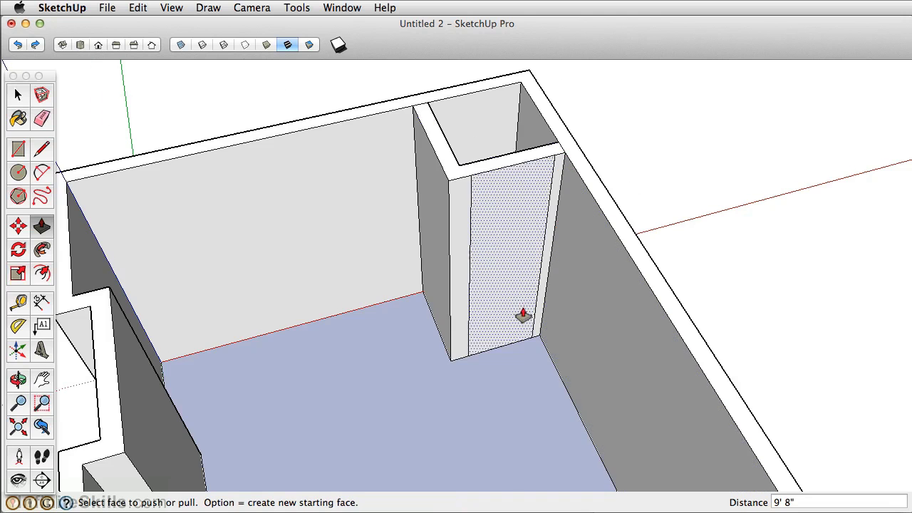
scroll(527, 321, "up", 3)
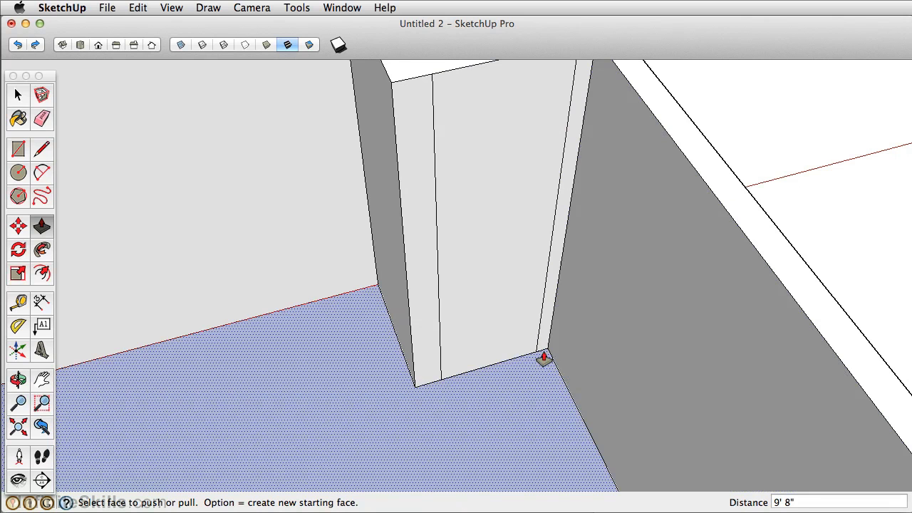
middle_click_drag(544, 358, 508, 258)
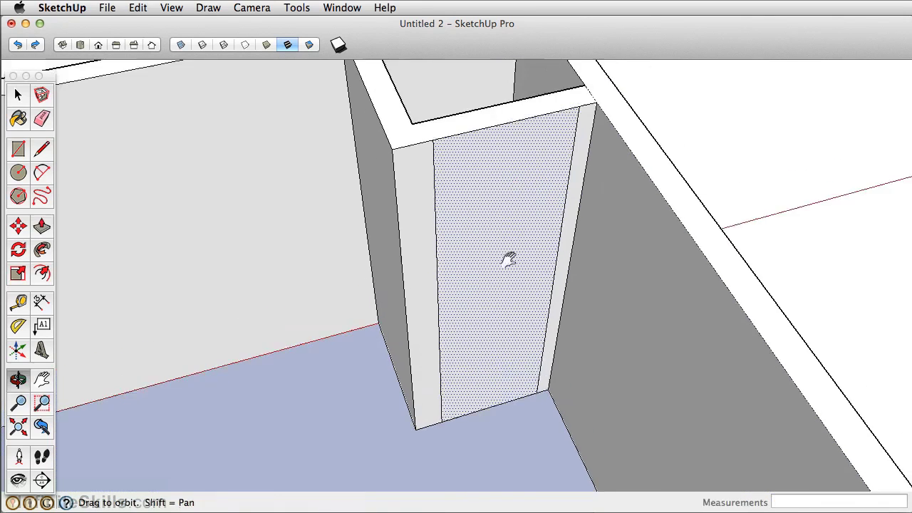